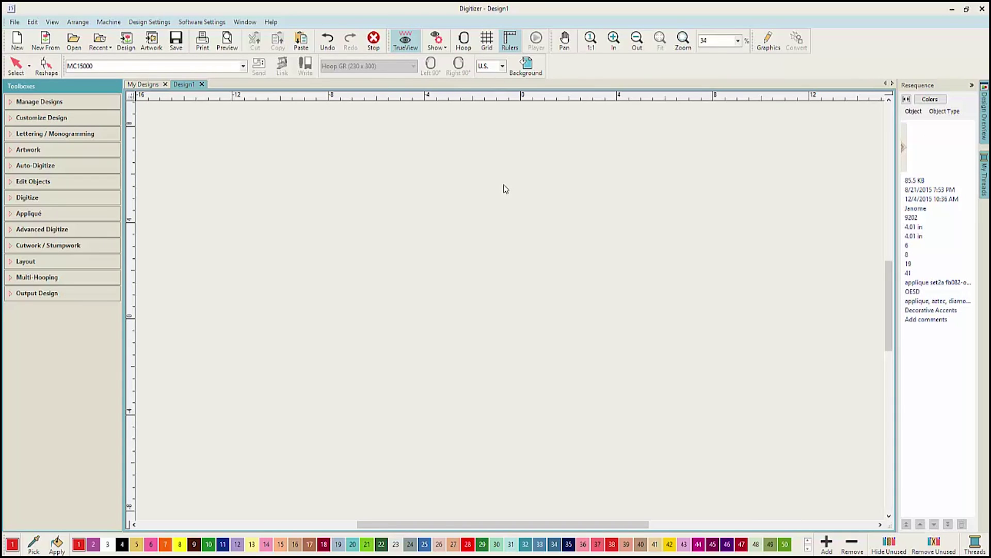
# Open the applique set2a fb082-oe diamond design from the My Designs library.
pyautogui.click(42, 104)
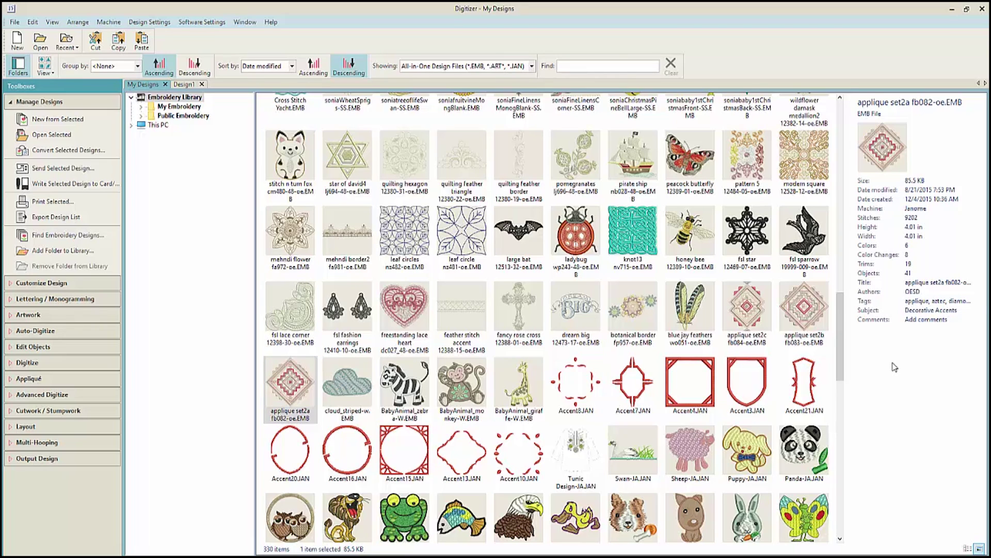
pyautogui.doubleClick(297, 387)
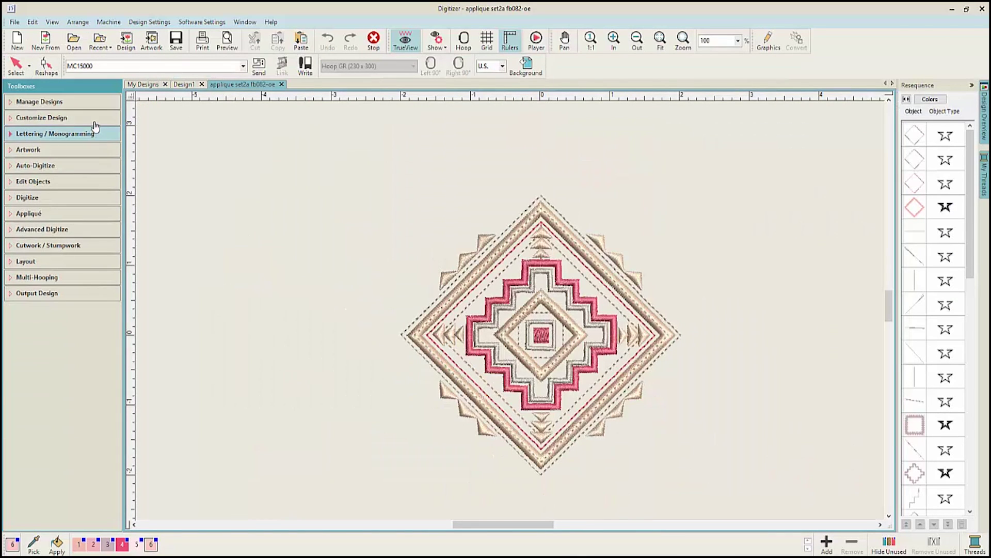
# Cycle the thread colours, then apply a blue and teal Color Wheel scheme to the diamond.
pyautogui.click(94, 122)
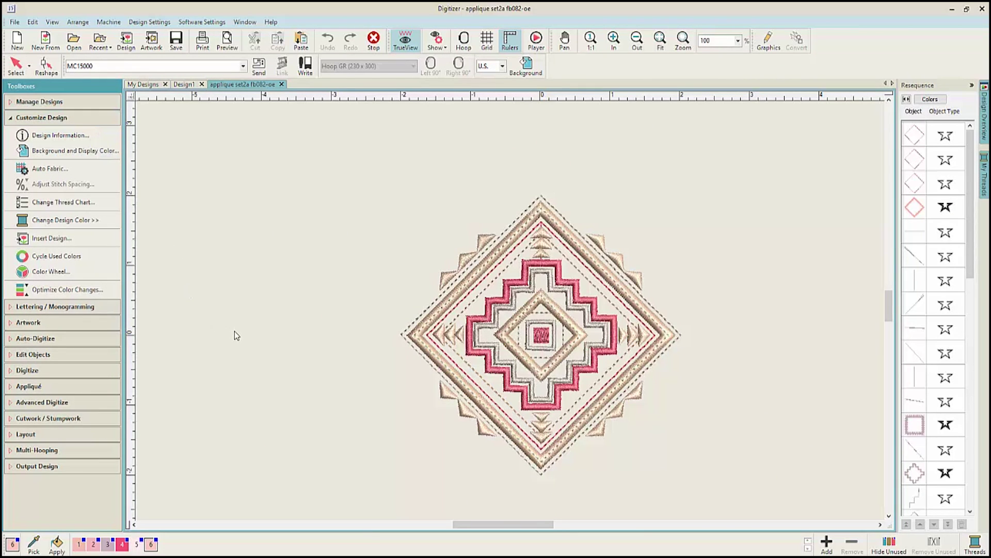
pyautogui.click(98, 257)
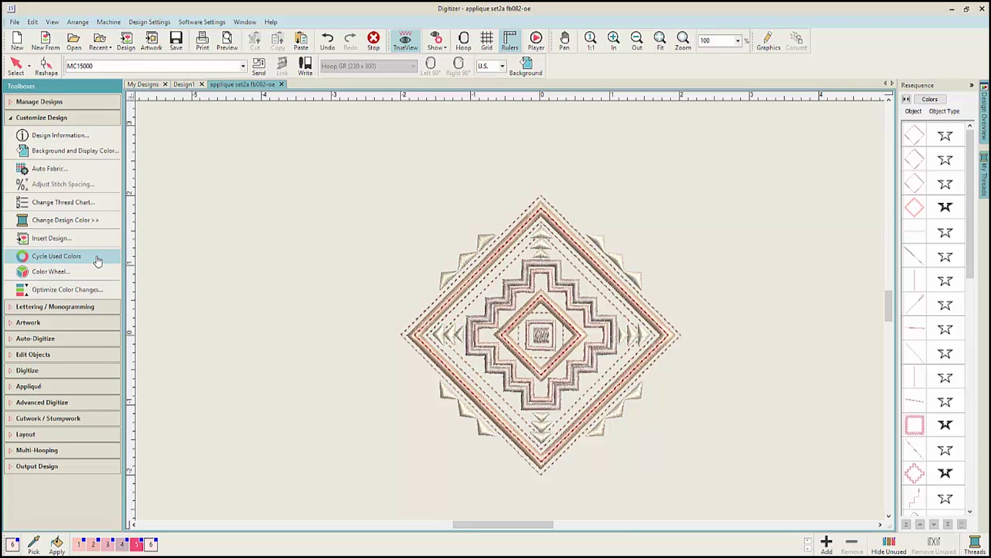
pyautogui.click(97, 256)
pyautogui.click(98, 258)
pyautogui.click(99, 272)
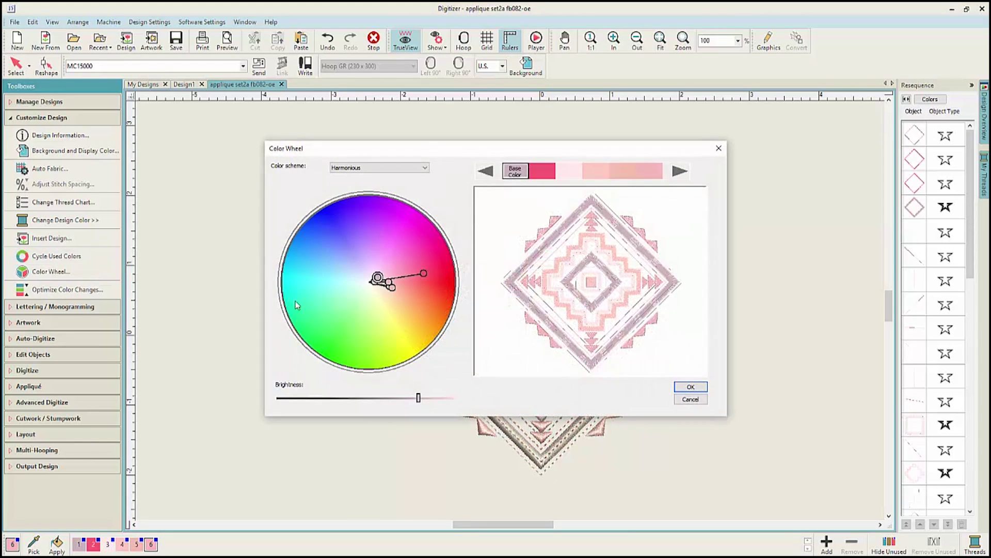
pyautogui.moveTo(377, 277); pyautogui.dragTo(337, 278)
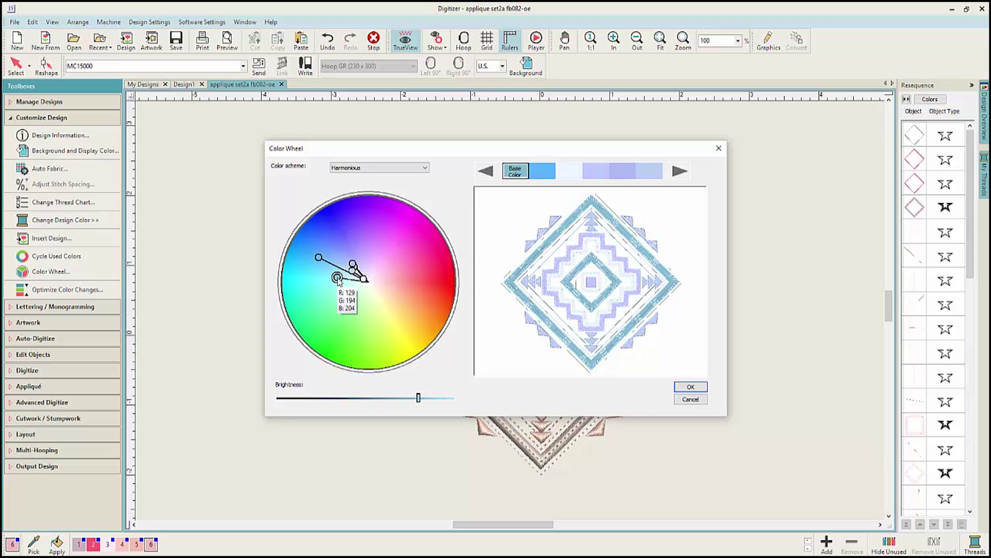
pyautogui.click(677, 387)
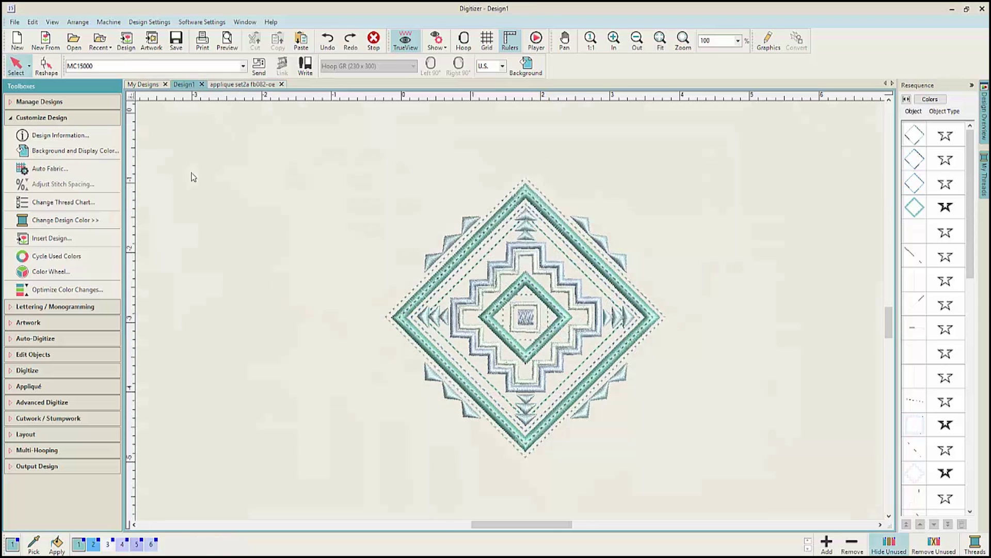
# Set the display background to a white towel factory article.
pyautogui.click(95, 152)
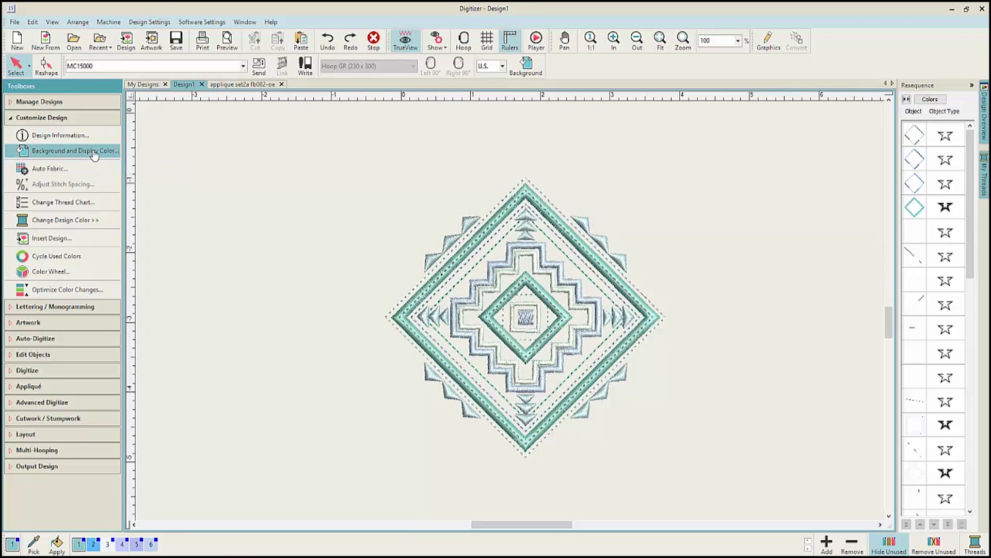
pyautogui.click(408, 181)
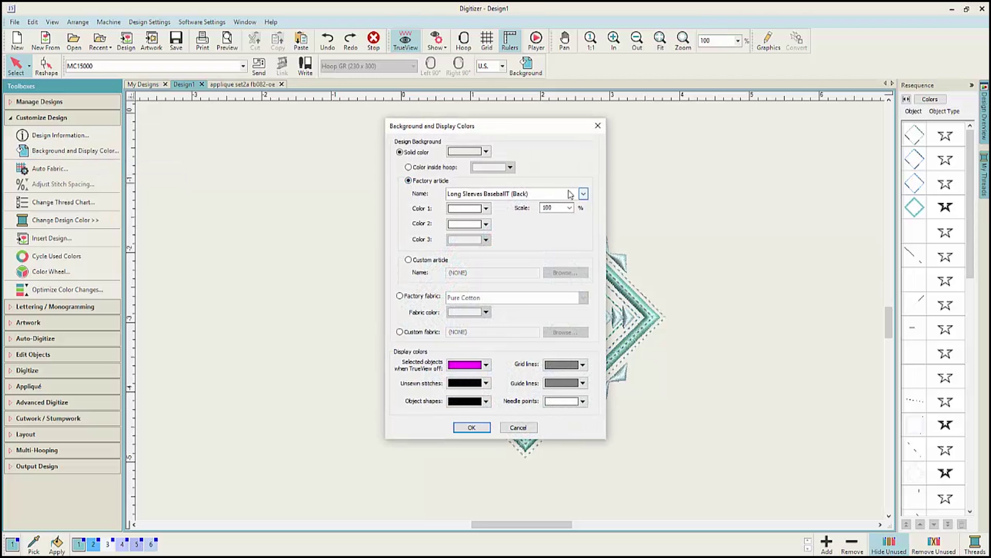
pyautogui.click(584, 194)
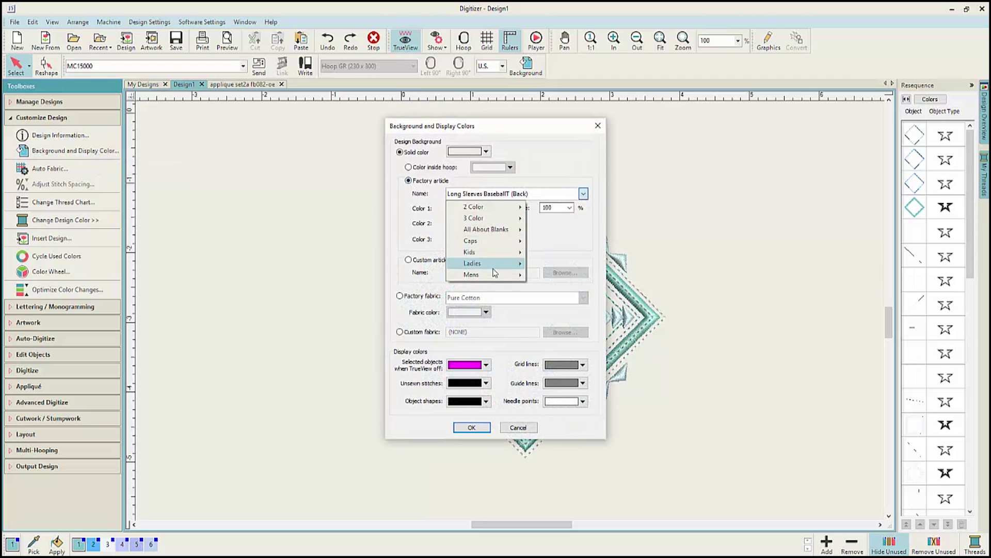
pyautogui.moveTo(493, 279)
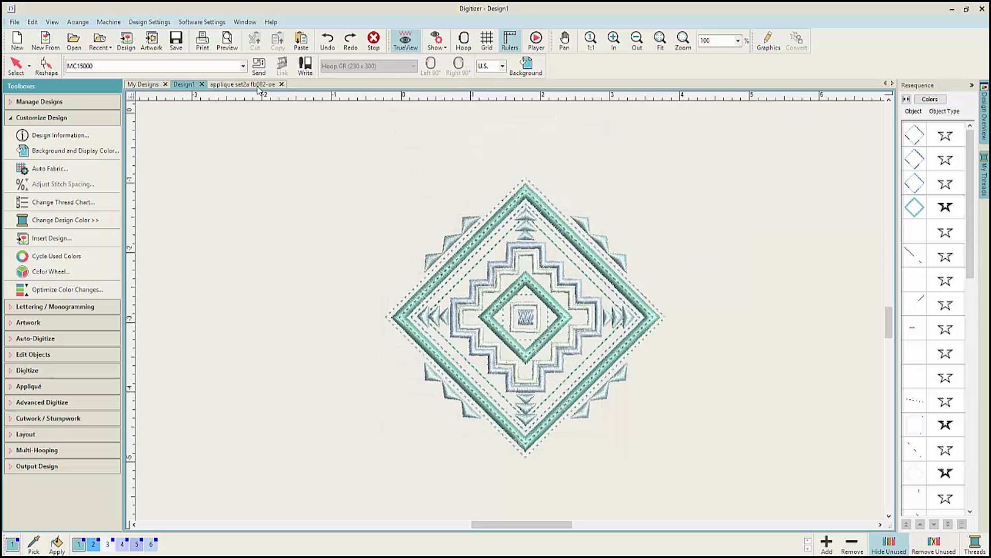
pyautogui.click(261, 85)
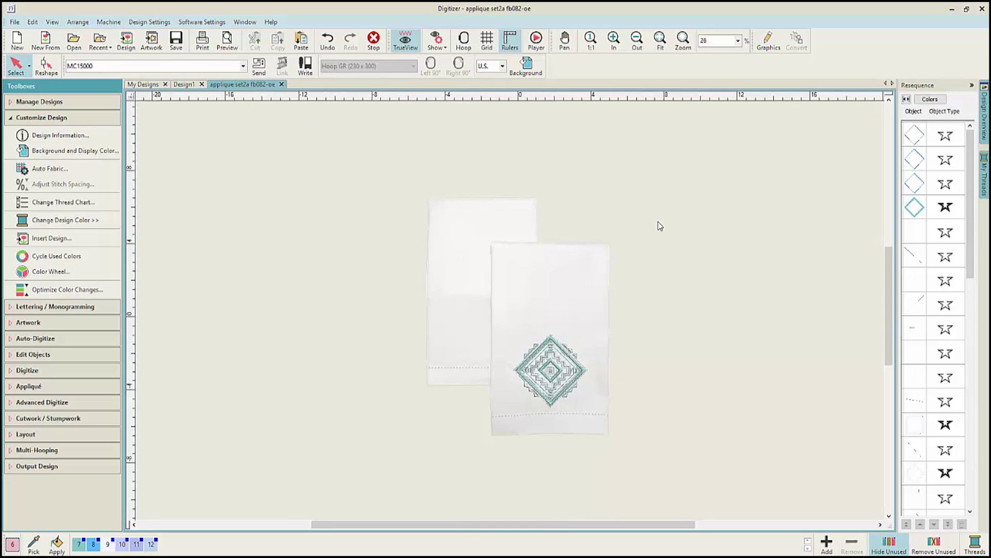
# Enable auto fabric with Pure Cotton as the fabric type.
pyautogui.click(62, 169)
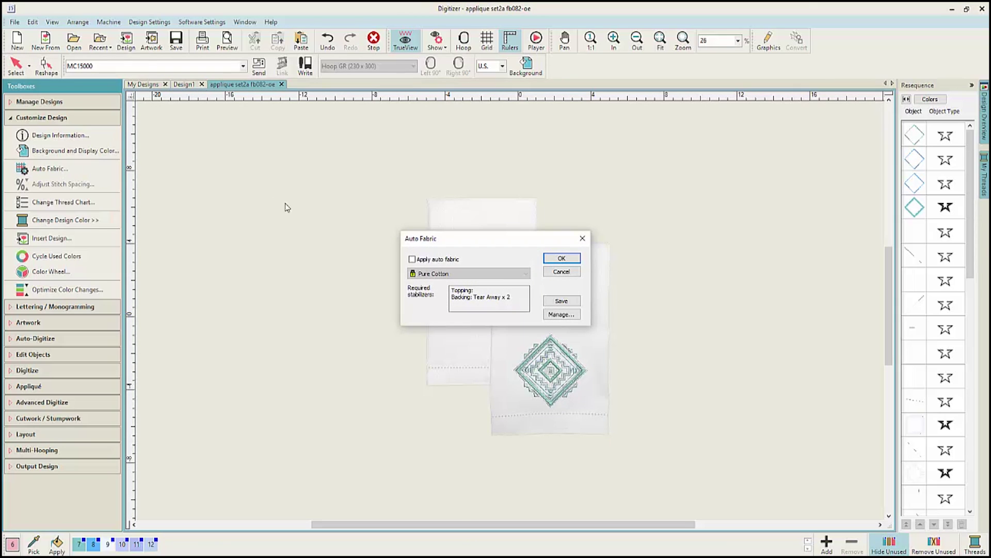
pyautogui.click(412, 258)
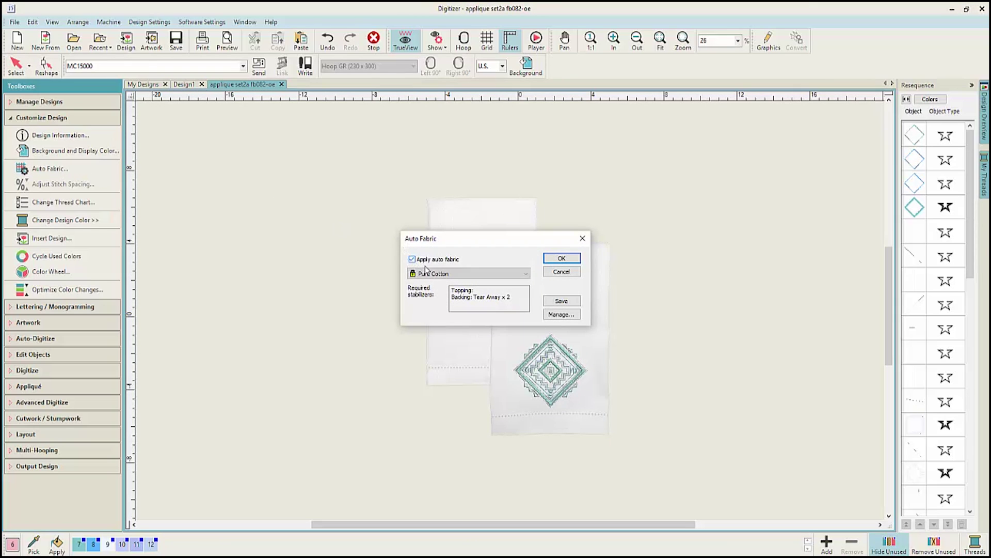
pyautogui.click(456, 275)
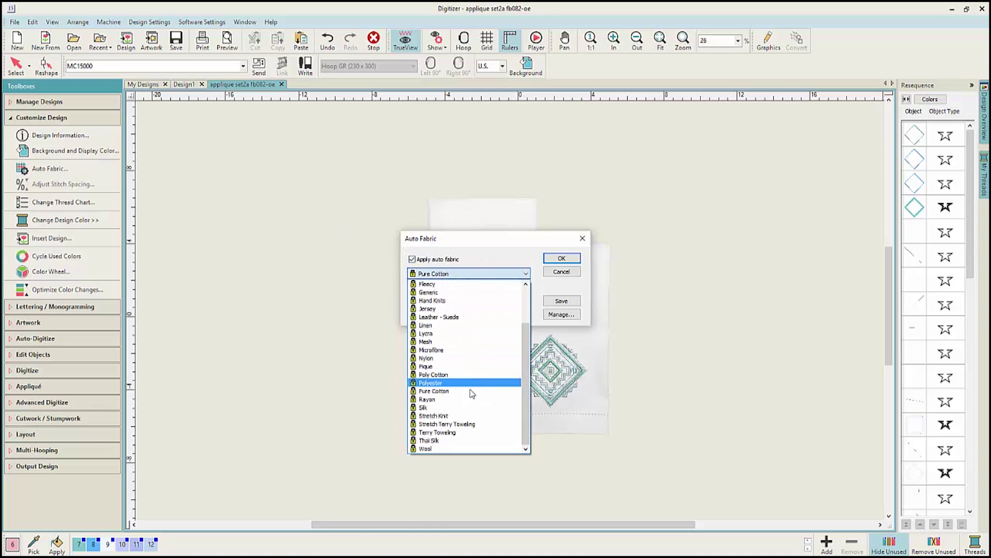
pyautogui.click(476, 392)
pyautogui.moveTo(516, 240); pyautogui.dragTo(312, 191)
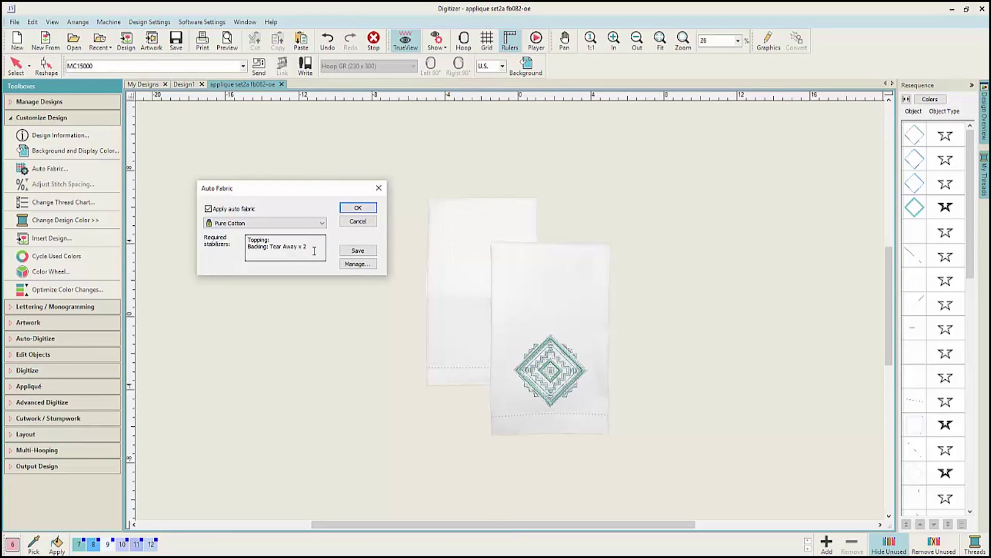
# Confirm the auto fabric settings and switch to the empty Design1 document.
pyautogui.click(358, 208)
pyautogui.click(97, 308)
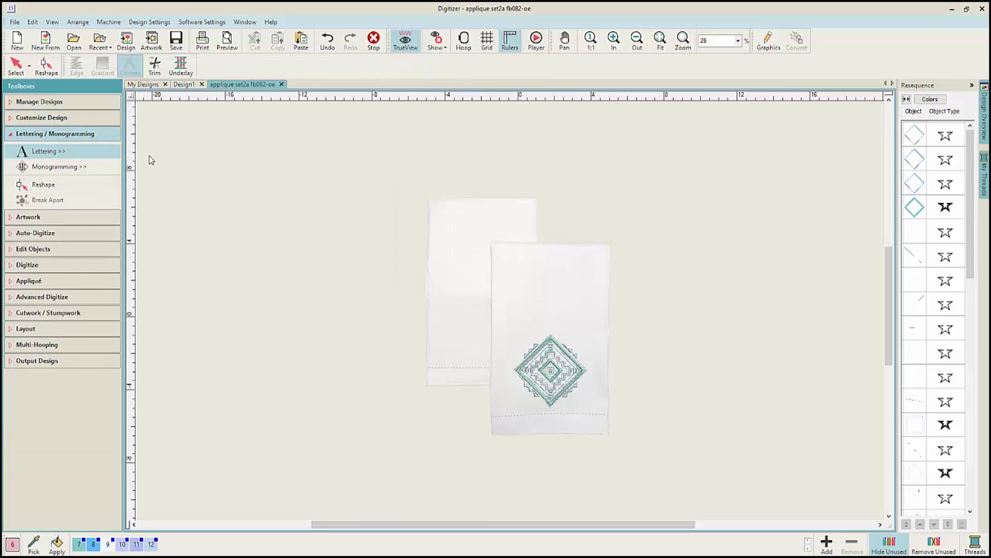
pyautogui.click(186, 85)
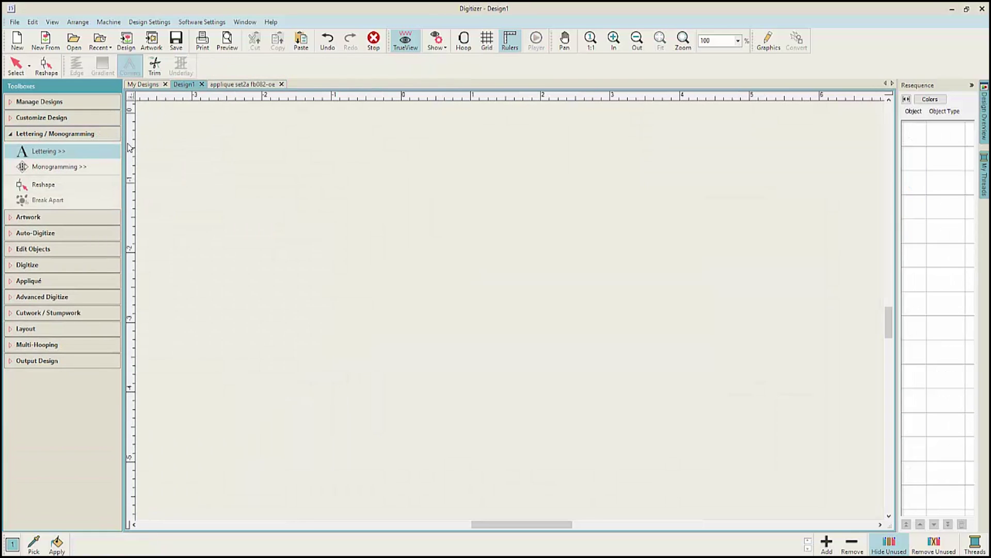
# Explore lettering options: keep Block1 font, preview Lettering Art, and toggle the Advanced settings.
pyautogui.click(93, 154)
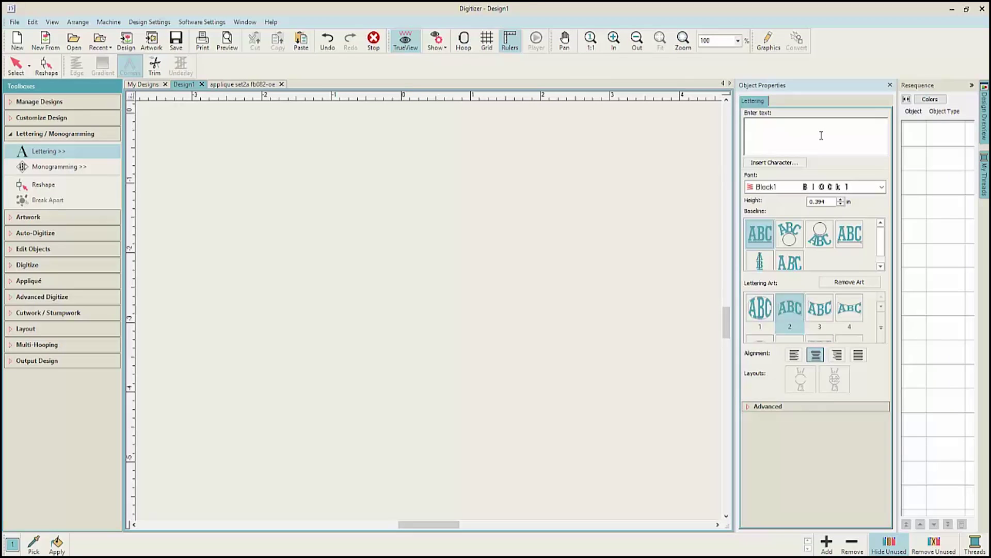
pyautogui.click(882, 187)
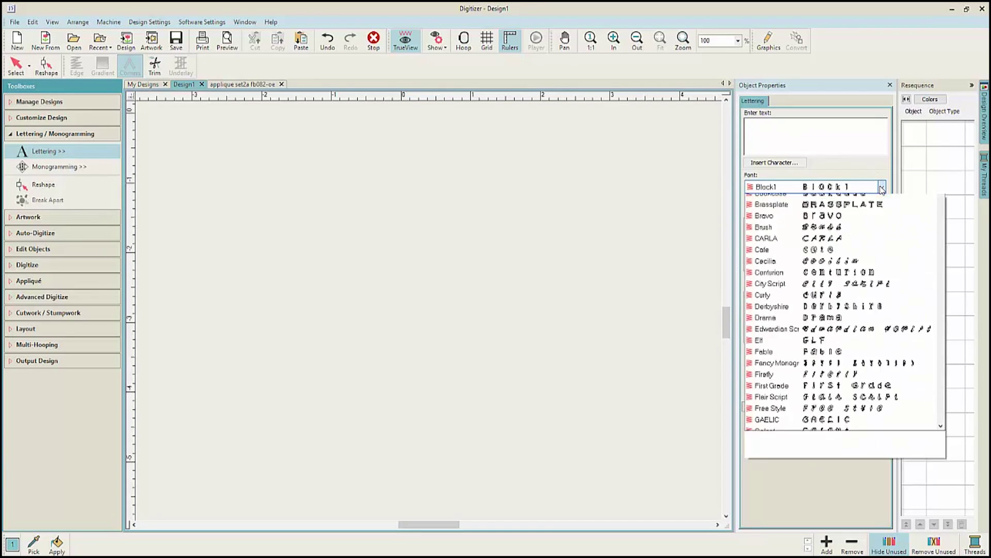
pyautogui.click(681, 267)
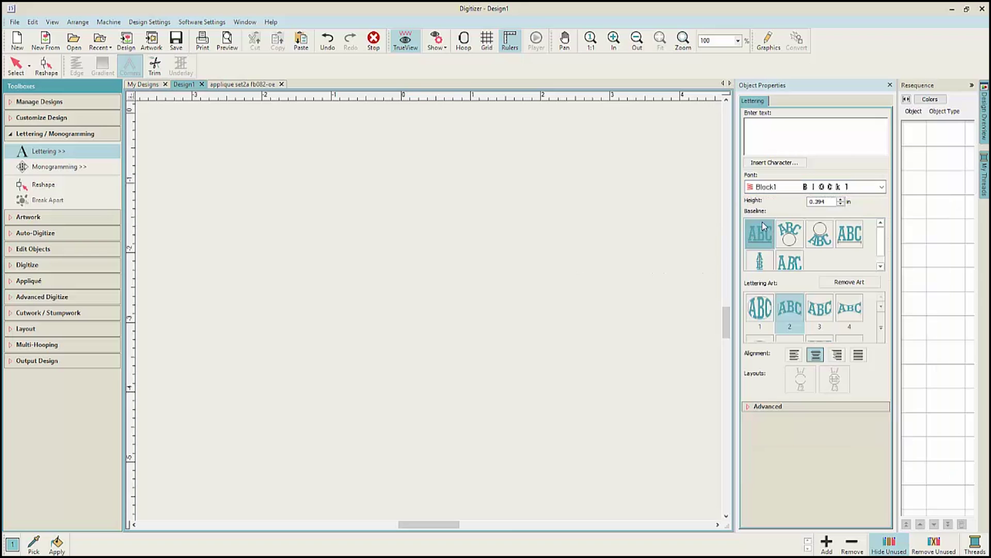
pyautogui.click(882, 327)
pyautogui.click(612, 280)
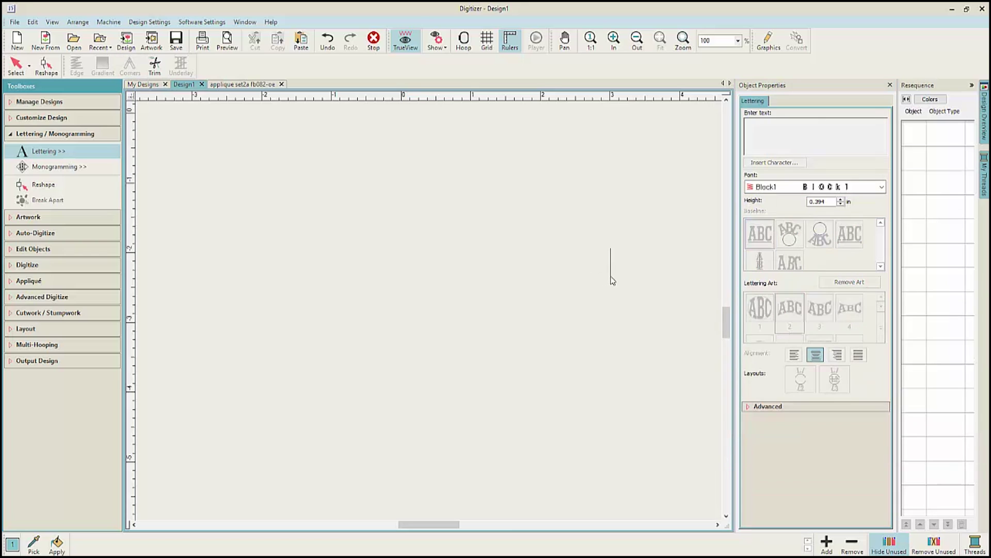
pyautogui.click(748, 408)
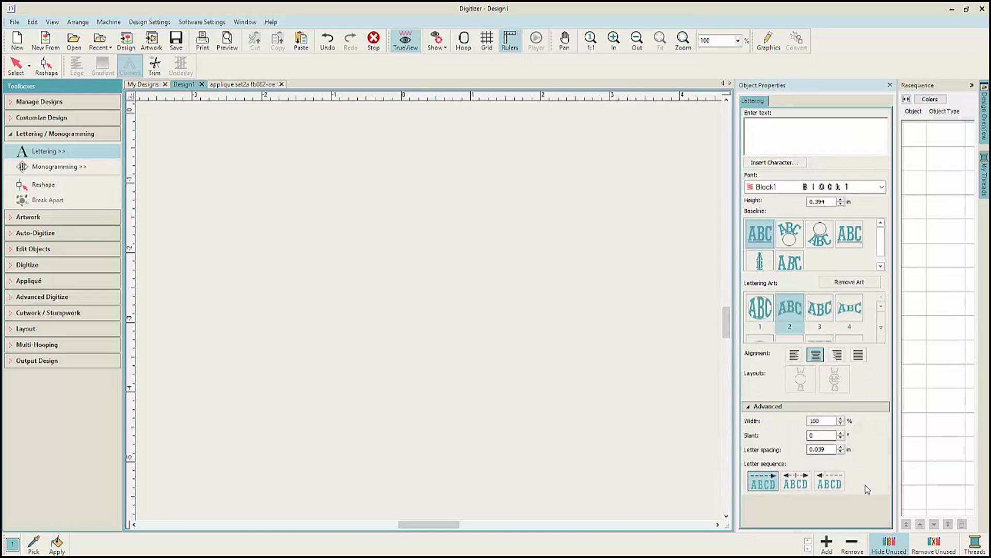
pyautogui.click(754, 407)
# Browse the Monogramming design styles, then expand the Artwork and Auto-Digitize toolboxes.
pyautogui.click(87, 164)
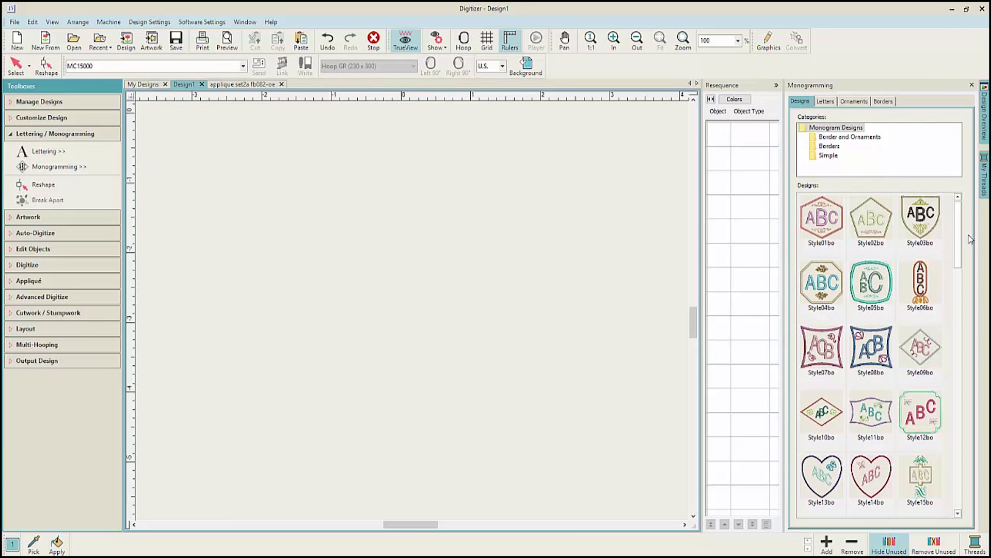
pyautogui.moveTo(959, 236); pyautogui.dragTo(935, 322)
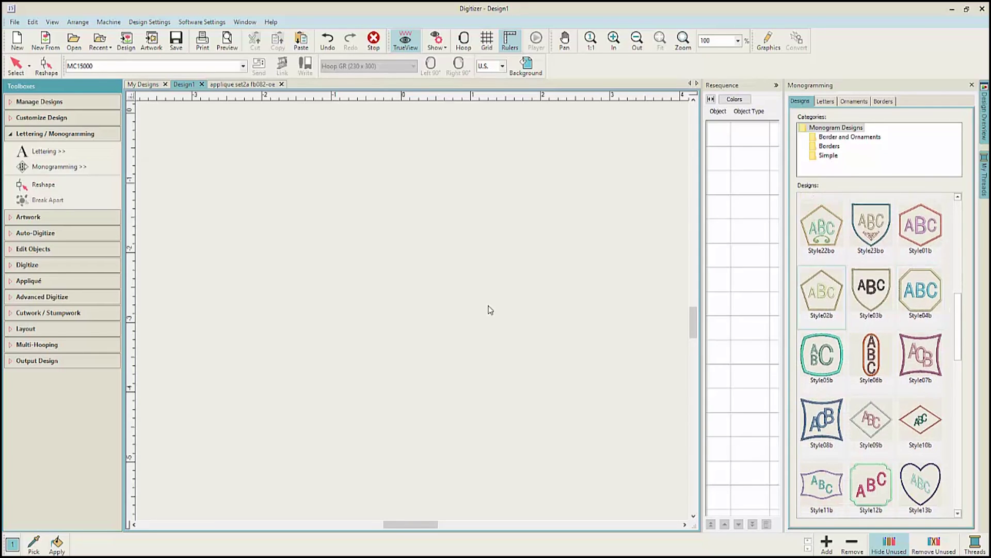
pyautogui.click(26, 217)
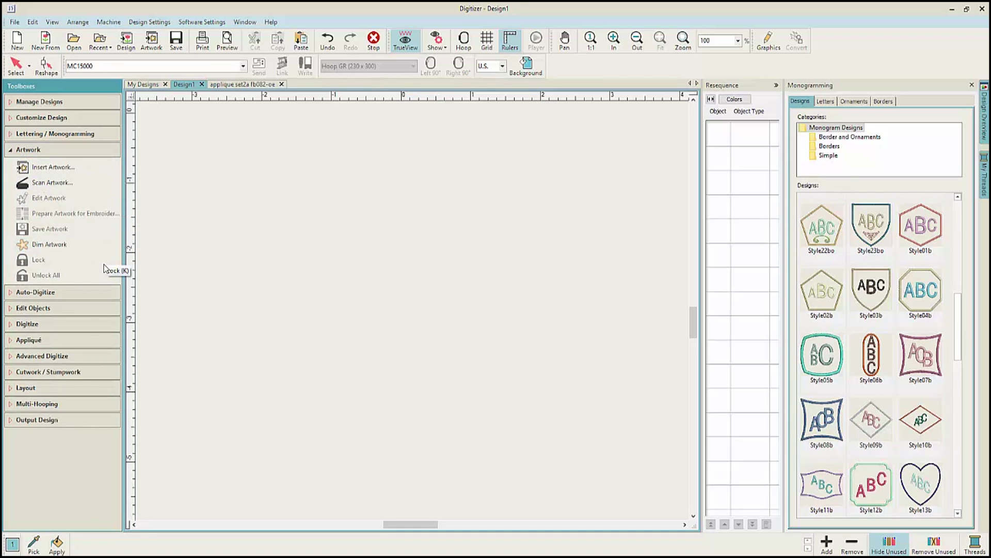
pyautogui.click(25, 292)
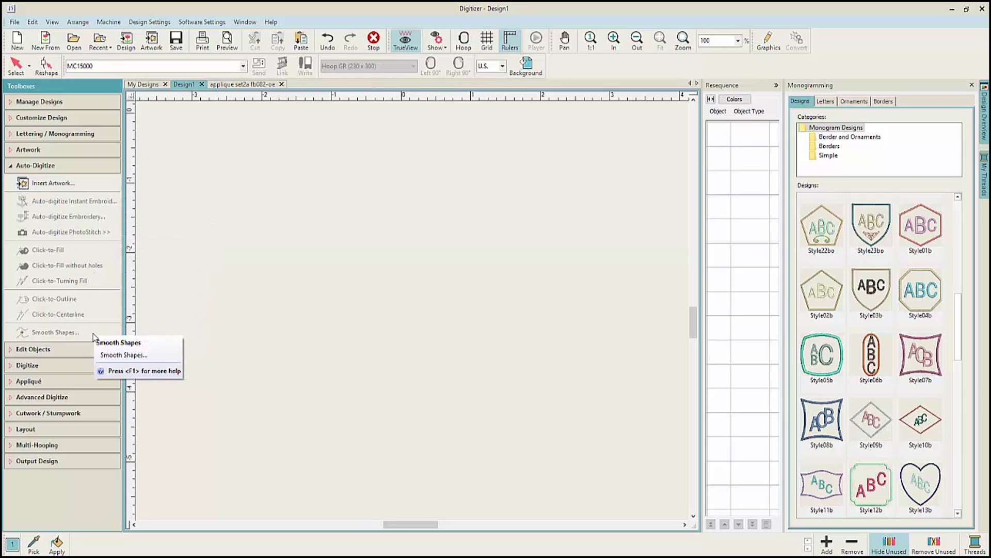
# Expand the Edit Objects toolbox and open the red circle's object properties.
pyautogui.click(64, 349)
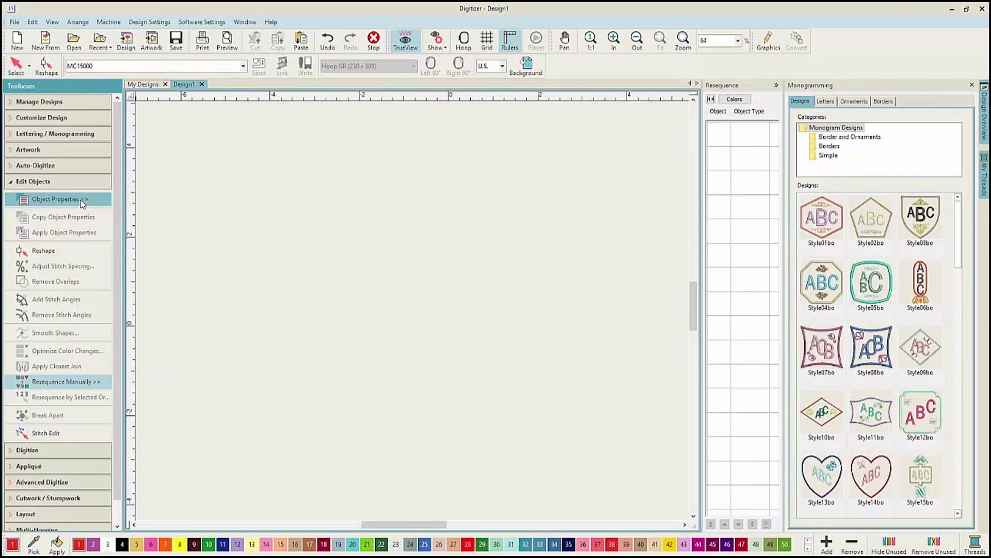
pyautogui.click(77, 199)
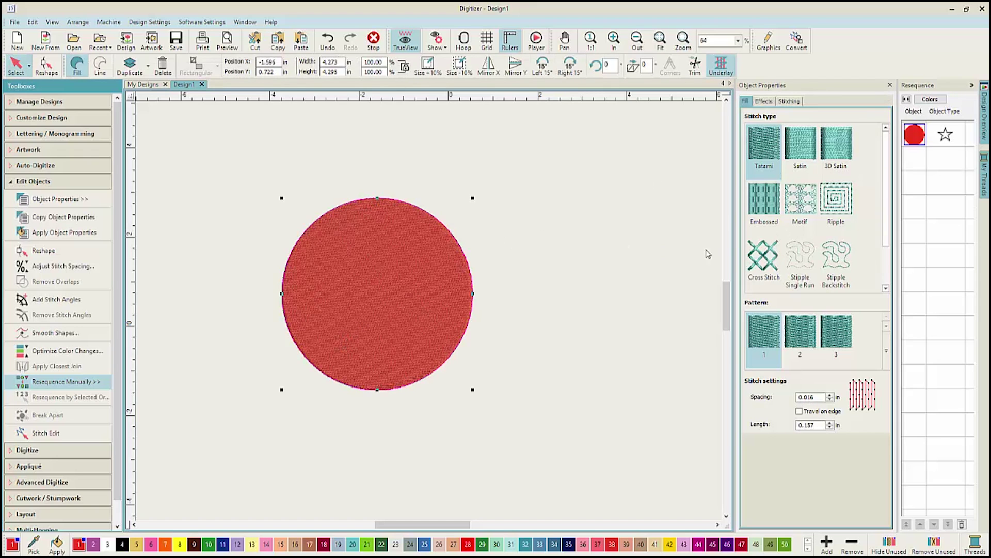
# Give the red circle a floral Motif fill with a Globe Out 3D Warp effect.
pyautogui.click(825, 206)
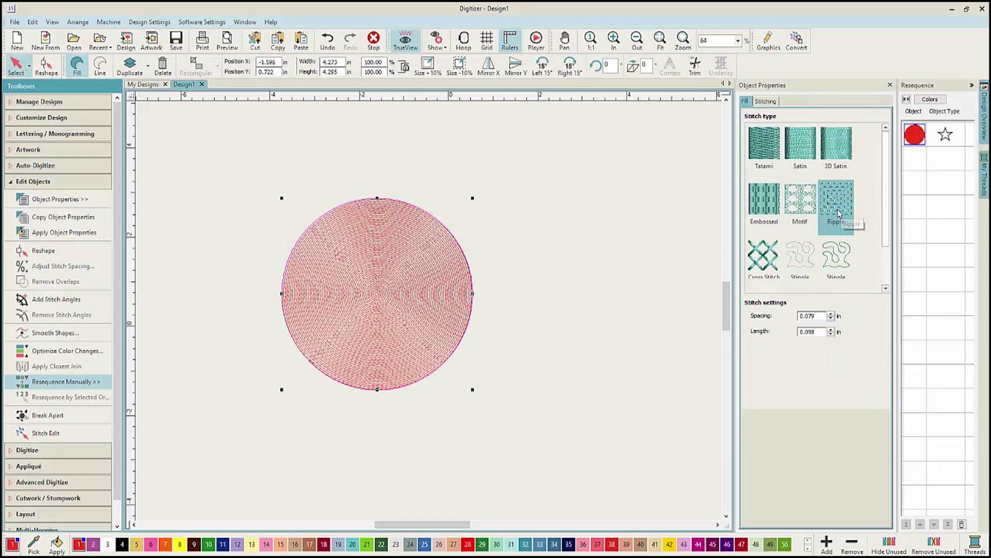
pyautogui.click(805, 205)
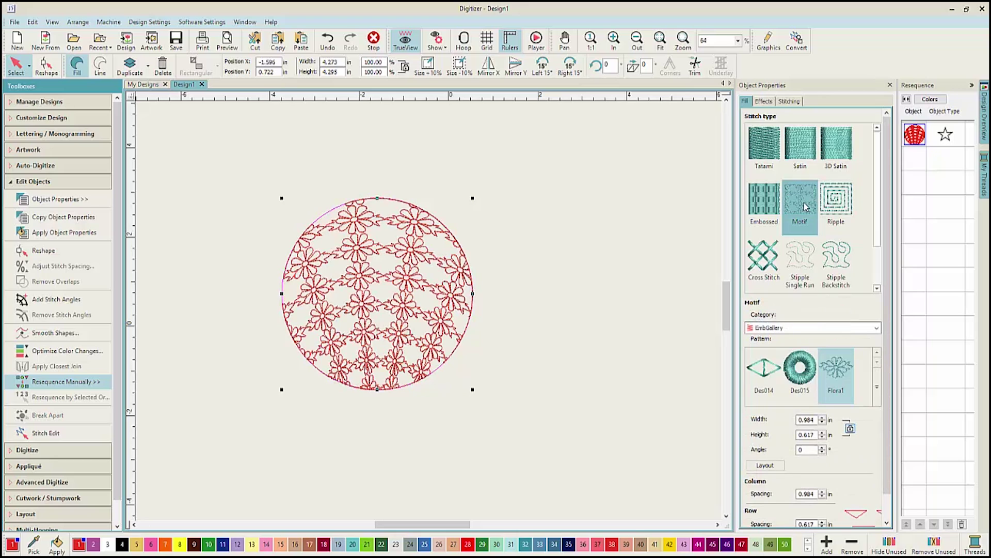
pyautogui.click(763, 101)
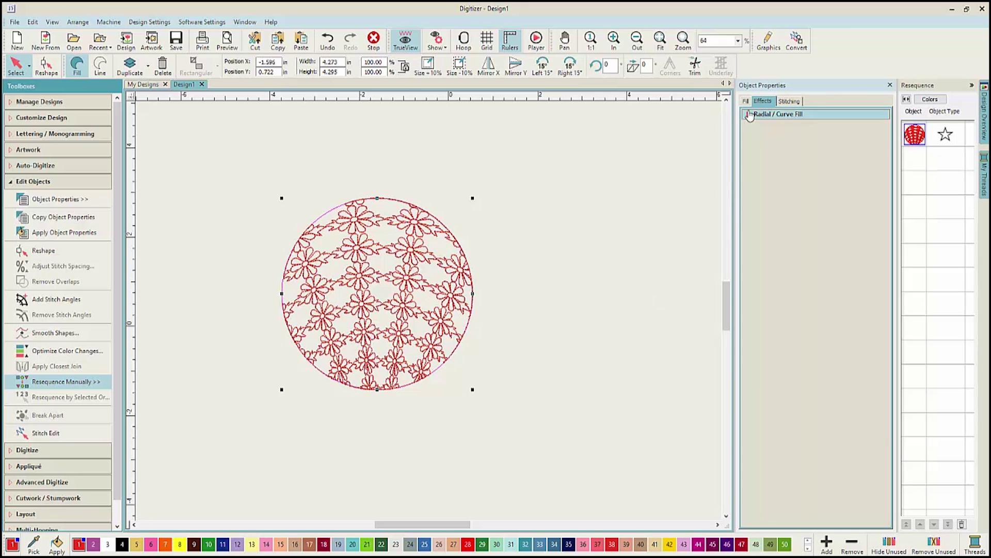
pyautogui.click(775, 113)
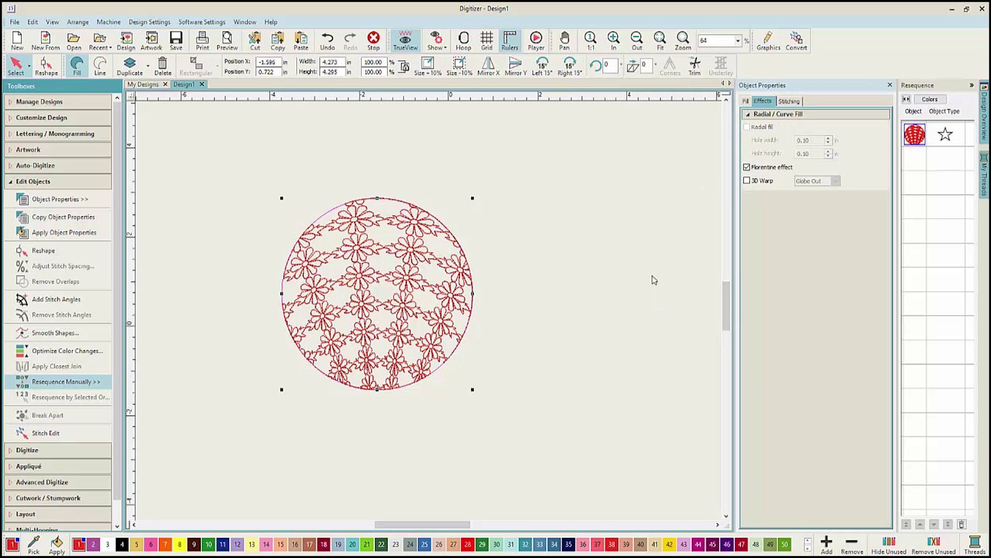
pyautogui.click(747, 180)
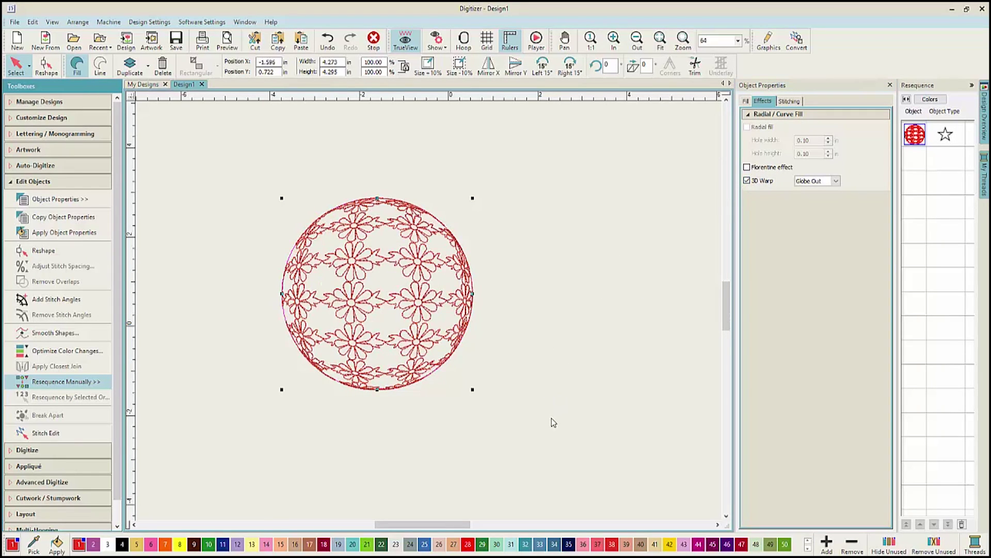
pyautogui.click(569, 409)
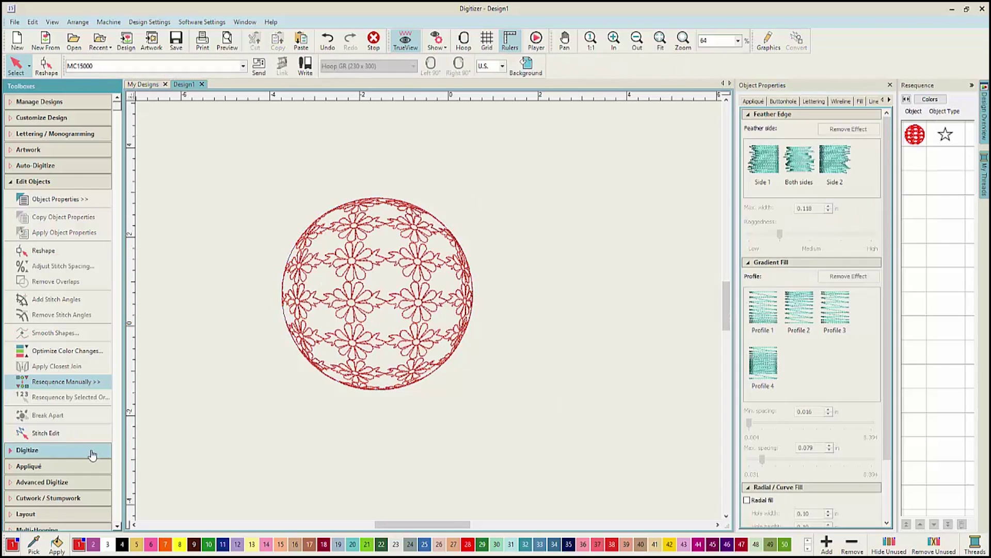
pyautogui.click(91, 450)
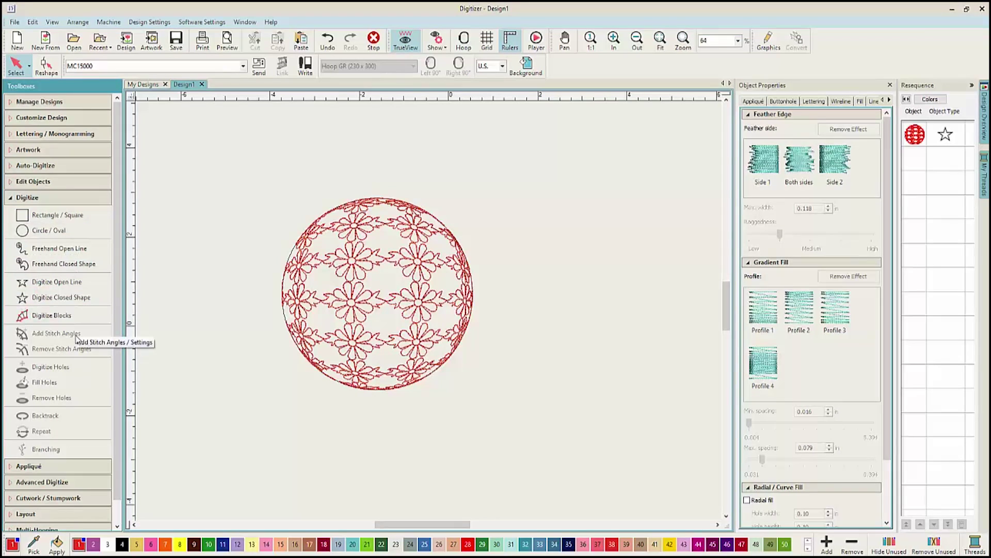
pyautogui.click(75, 467)
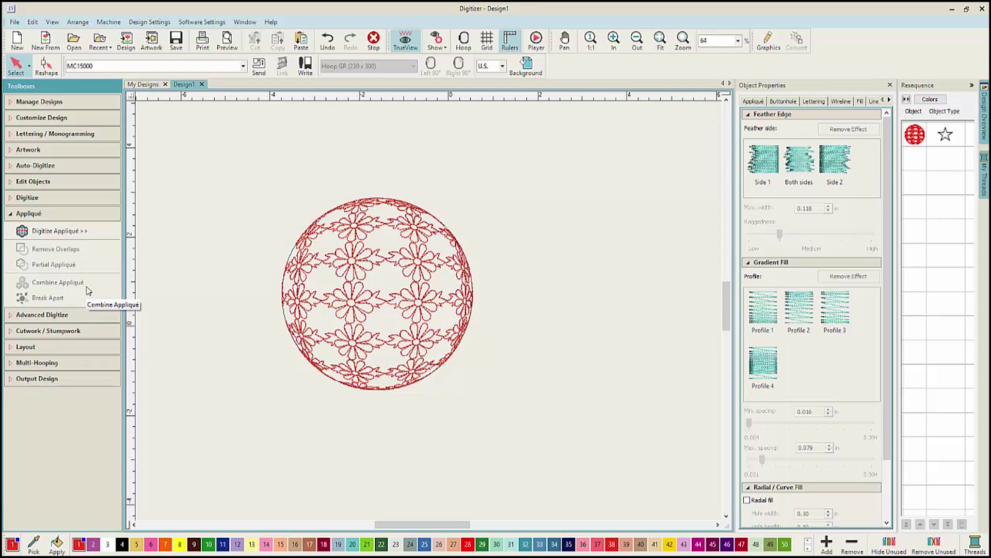
pyautogui.click(61, 314)
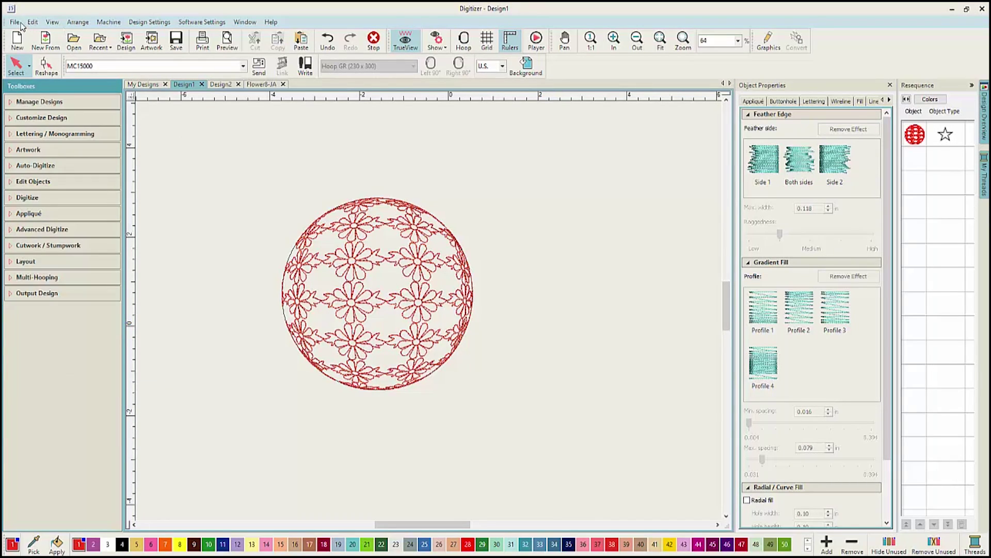
pyautogui.click(16, 22)
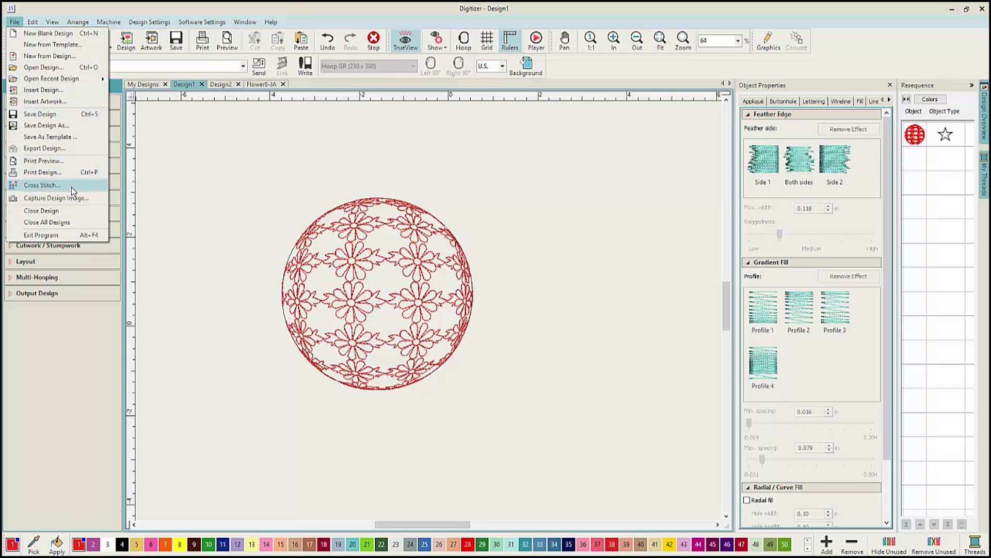
pyautogui.click(150, 212)
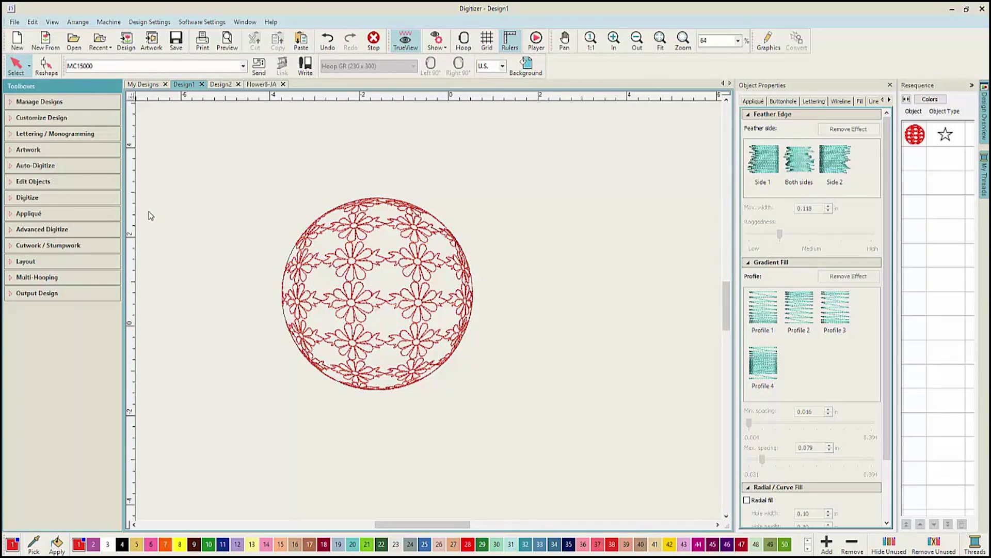
# Open the Cutwork Border panel from the Cutwork / Stumpwork toolbox, showing the Hole-1 shape.
pyautogui.click(85, 249)
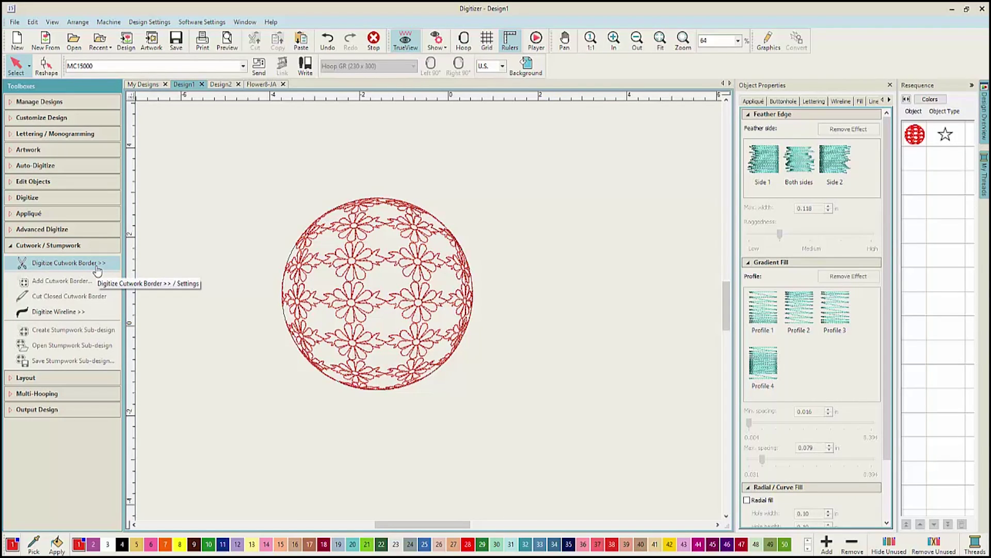
pyautogui.click(98, 270)
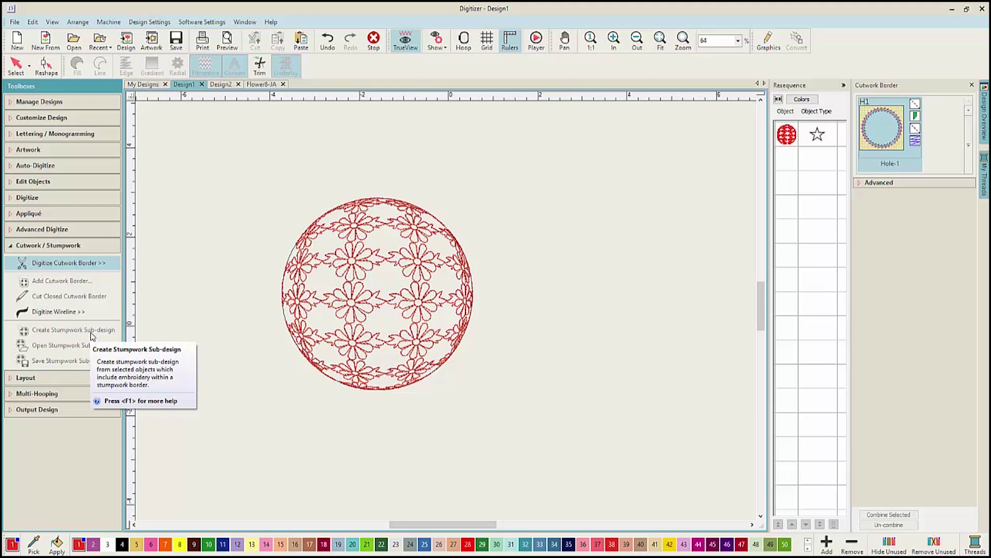
# Repeat the Flower8-JA flower motif into a round wreath with Circle Layout.
pyautogui.click(54, 378)
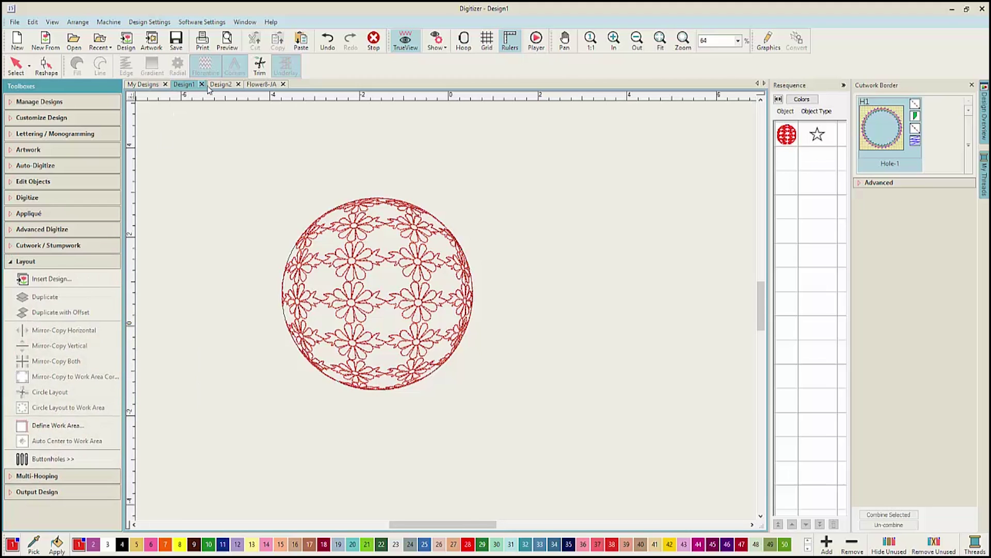
pyautogui.click(254, 84)
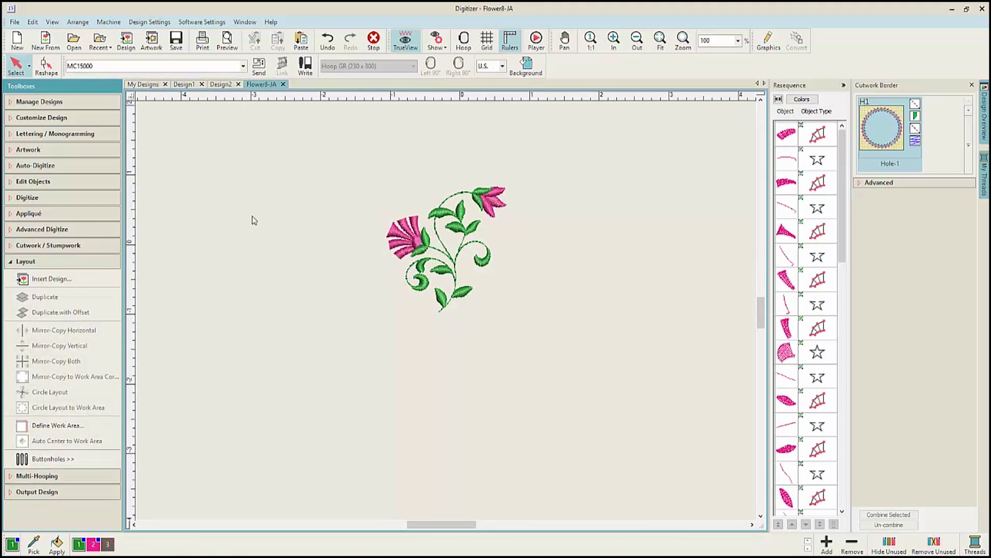
pyautogui.click(453, 222)
pyautogui.click(50, 391)
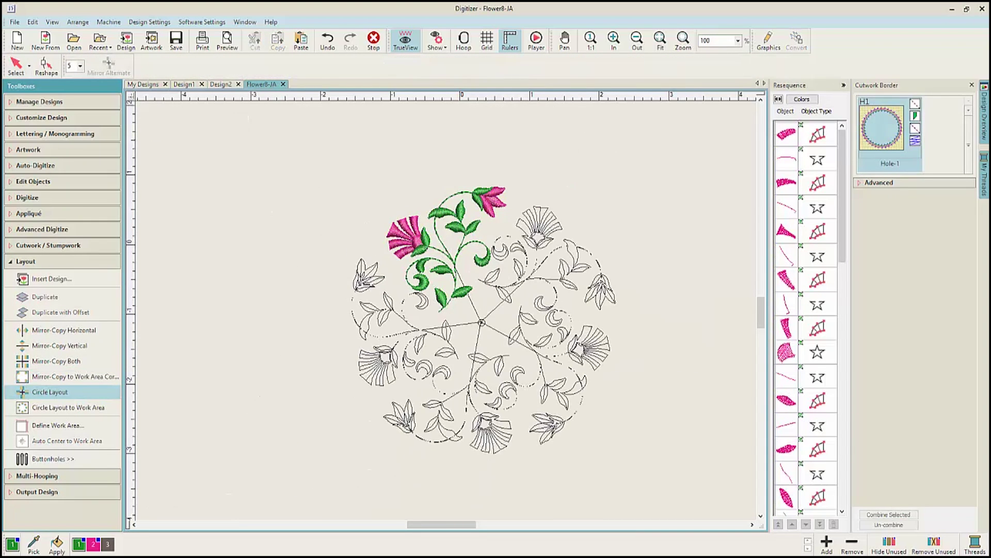
pyautogui.press('Escape')
pyautogui.click(482, 323)
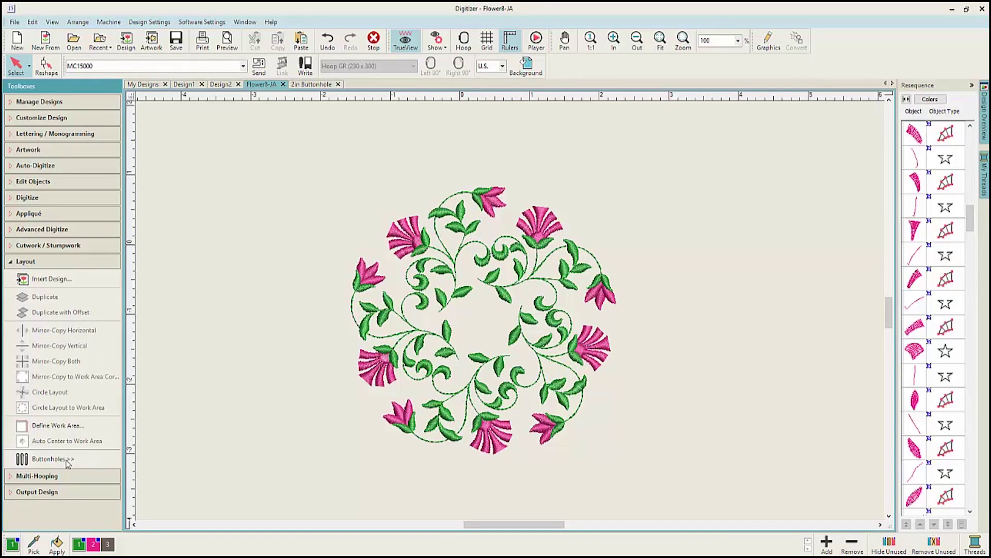
# Show the Buttonholes settings and, in the 2in Buttonhole design, move then undo the centre buttonhole.
pyautogui.click(66, 461)
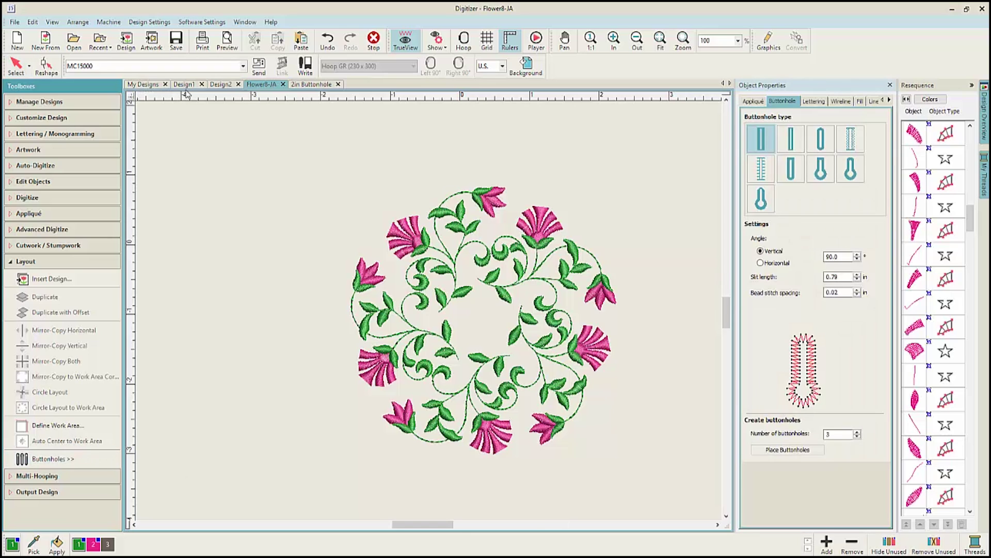
pyautogui.click(227, 85)
pyautogui.click(267, 86)
pyautogui.click(312, 85)
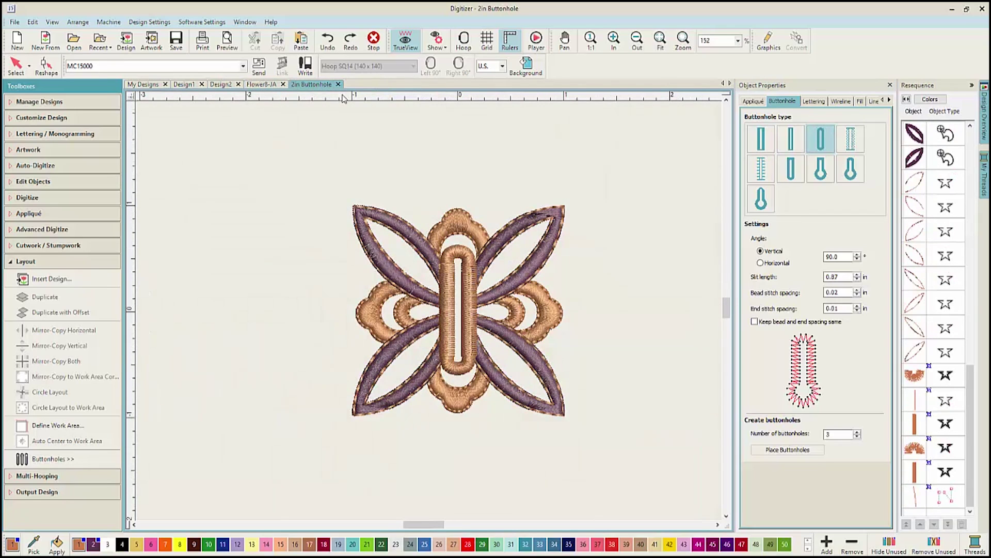
pyautogui.moveTo(471, 322); pyautogui.dragTo(606, 306)
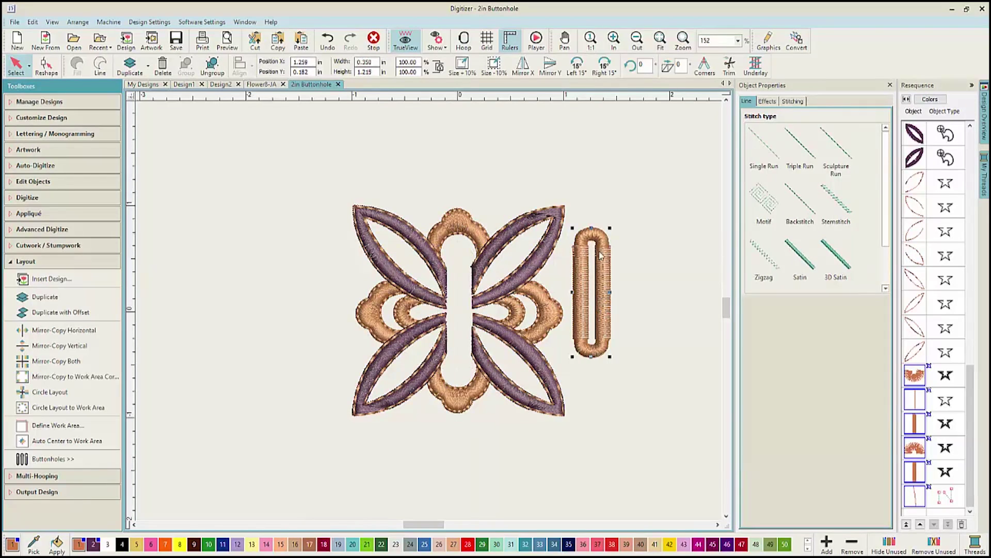
pyautogui.click(328, 39)
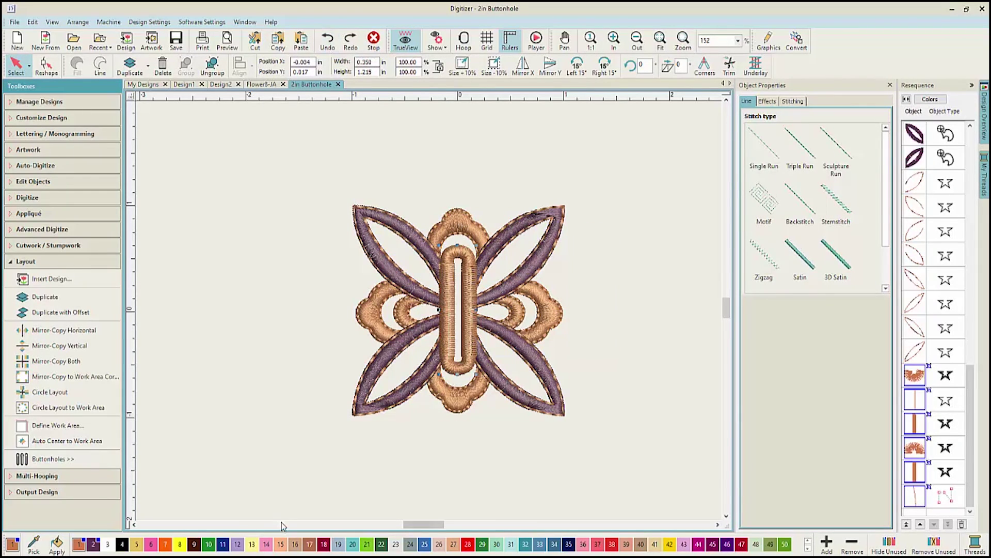
pyautogui.click(100, 474)
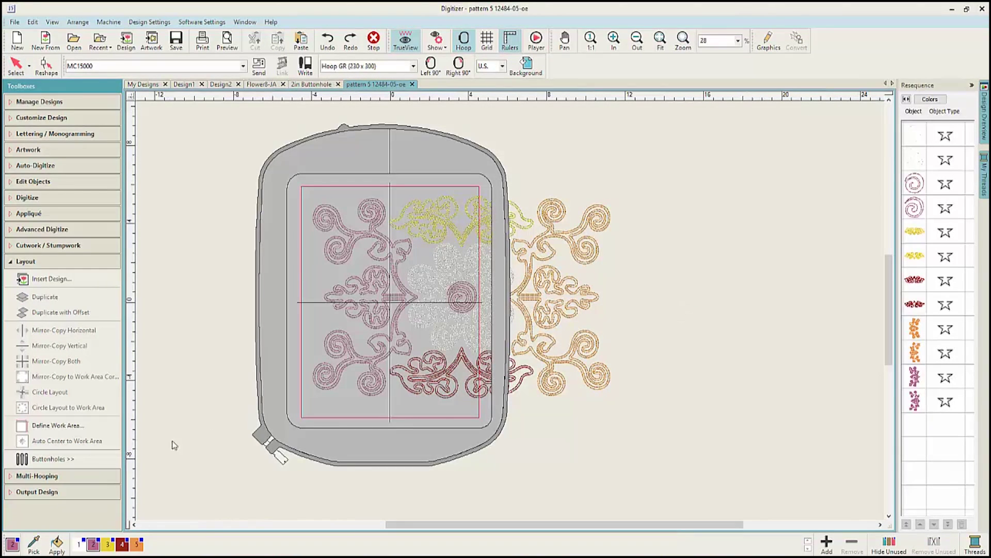
# Add a second hoop over the right half and draw a vertical splitting guide down the overlap.
pyautogui.click(108, 477)
pyautogui.click(55, 296)
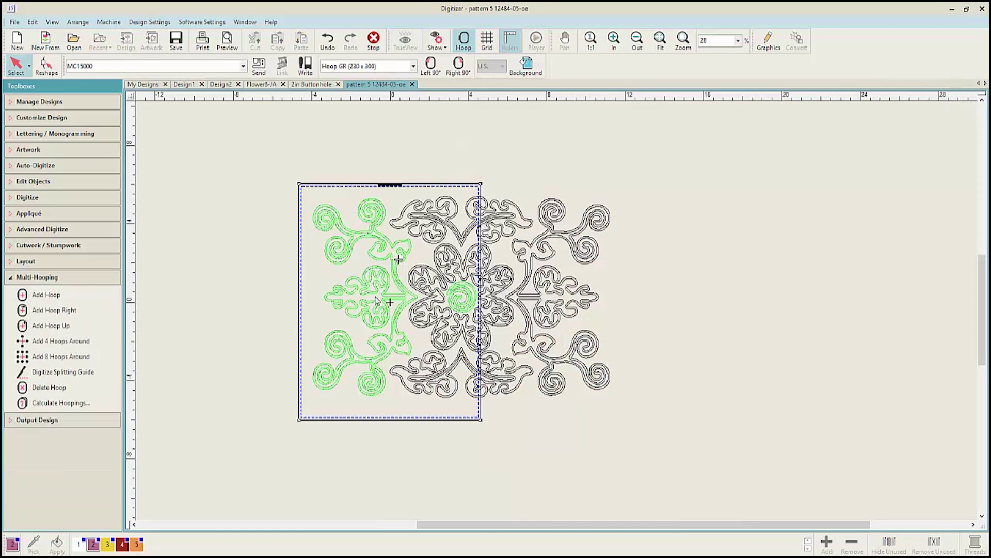
pyautogui.click(622, 416)
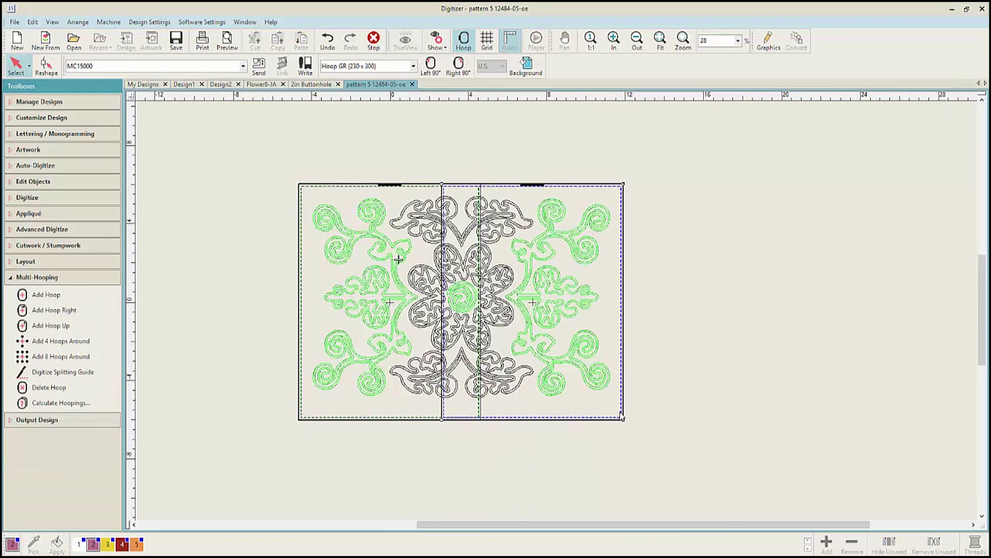
pyautogui.click(67, 372)
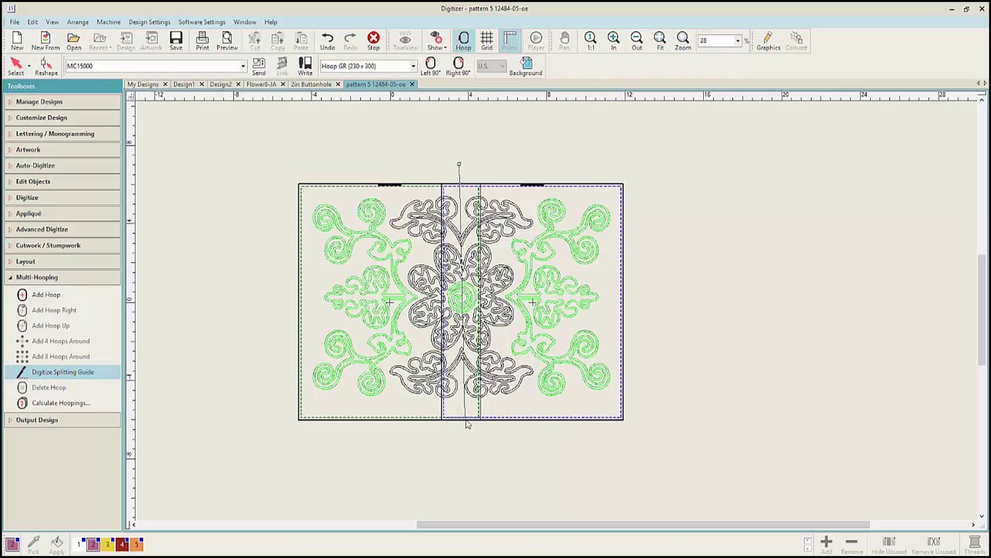
pyautogui.click(460, 427)
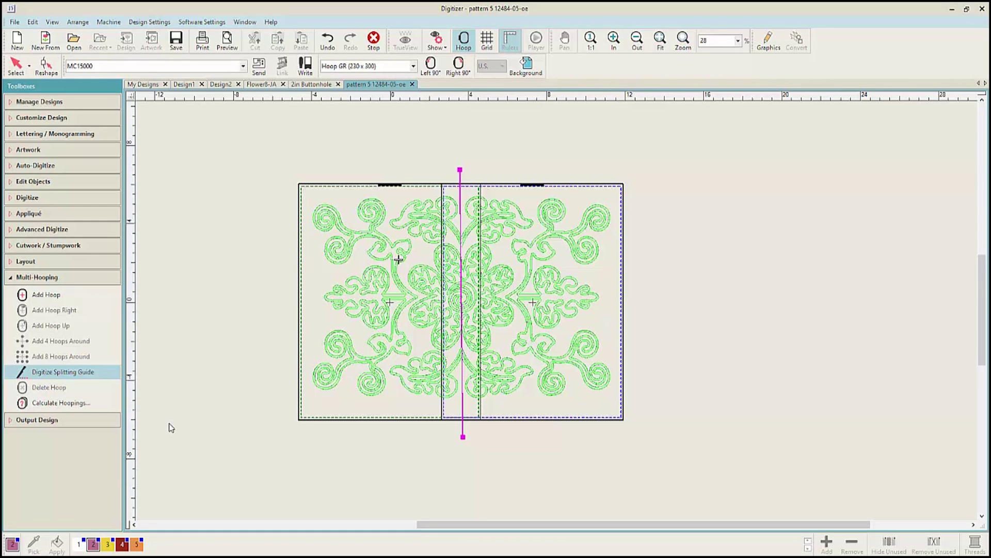
pyautogui.click(92, 429)
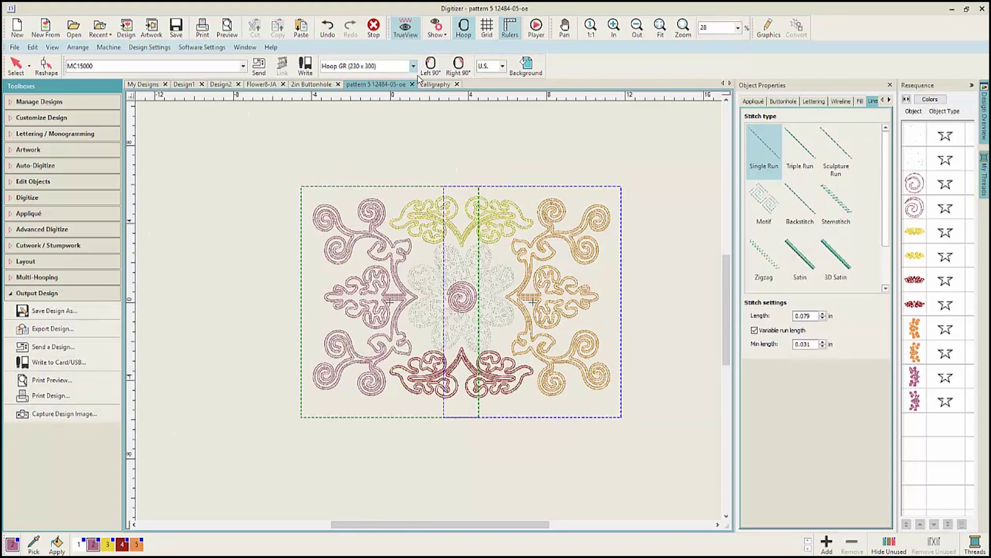
# On the calligraphy tab, turn Calligraphy on for the top lettering, then turn it back off.
pyautogui.click(432, 85)
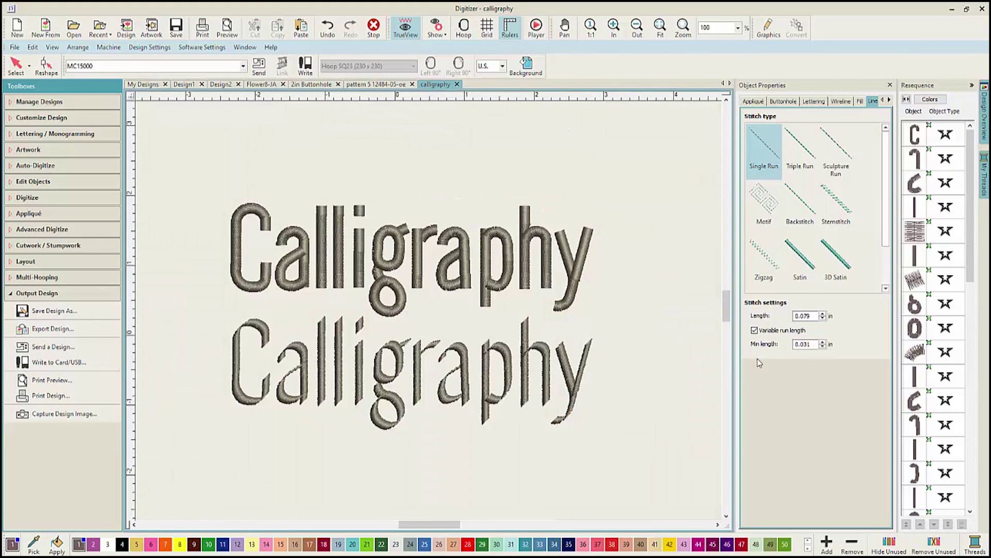
pyautogui.click(574, 272)
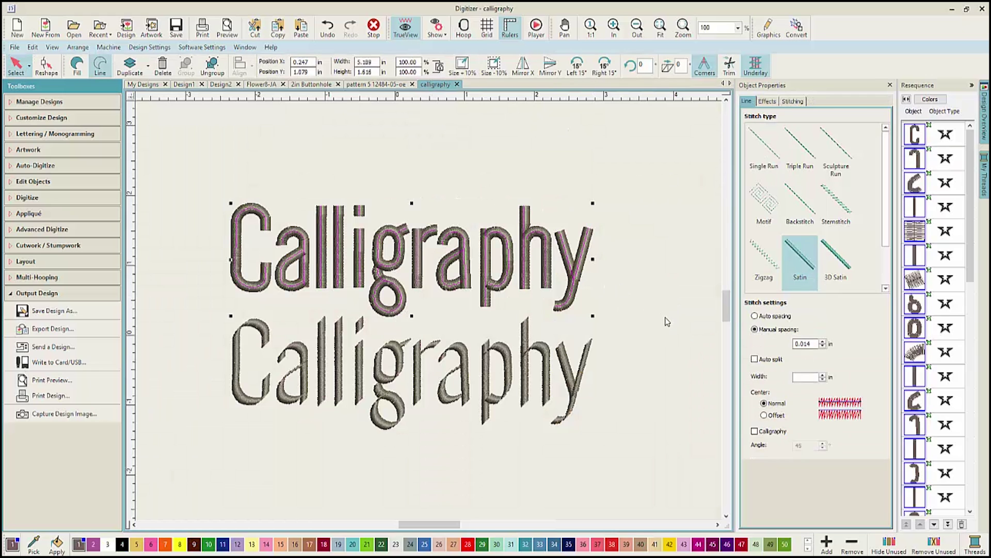
pyautogui.click(755, 430)
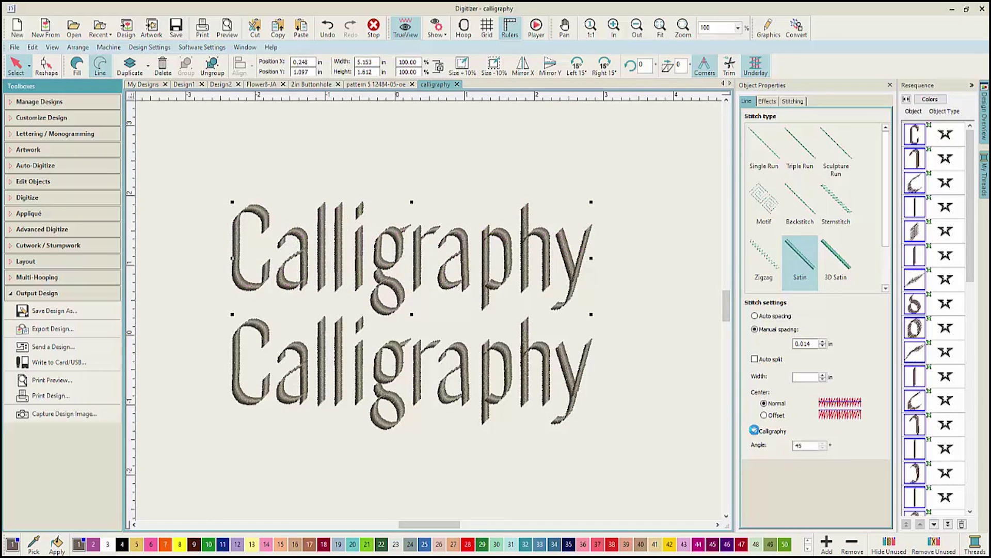
pyautogui.click(754, 431)
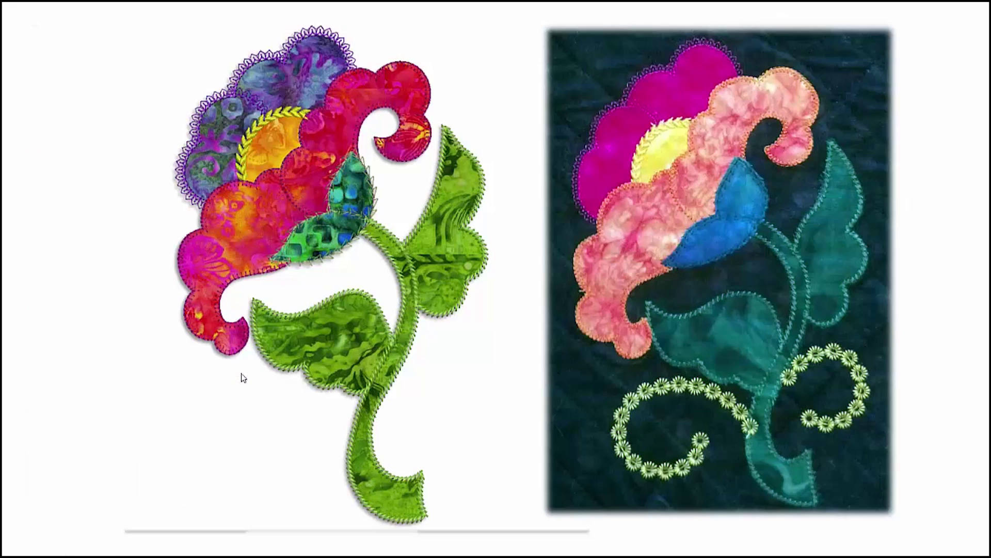
# Advance to the next appliqué slide, then end the PowerPoint slideshow.
pyautogui.click(658, 219)
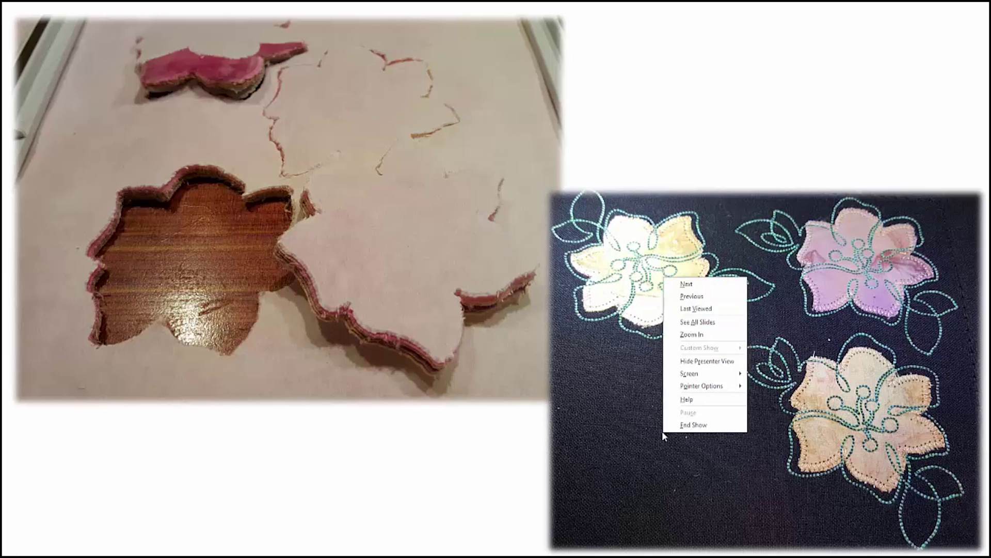
pyautogui.click(671, 426)
pyautogui.click(85, 420)
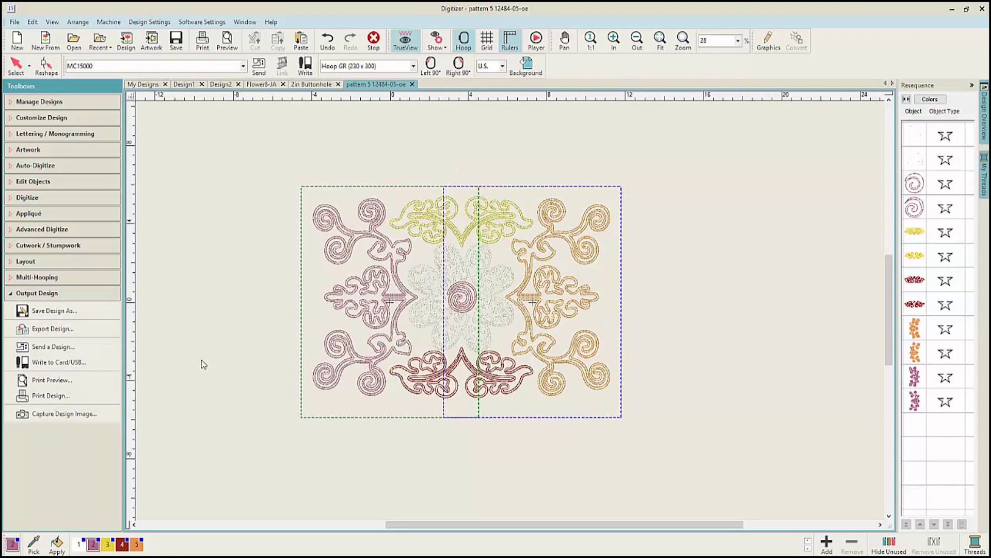
# Start Export Design, review the Save as type file formats, then cancel without exporting.
pyautogui.click(106, 329)
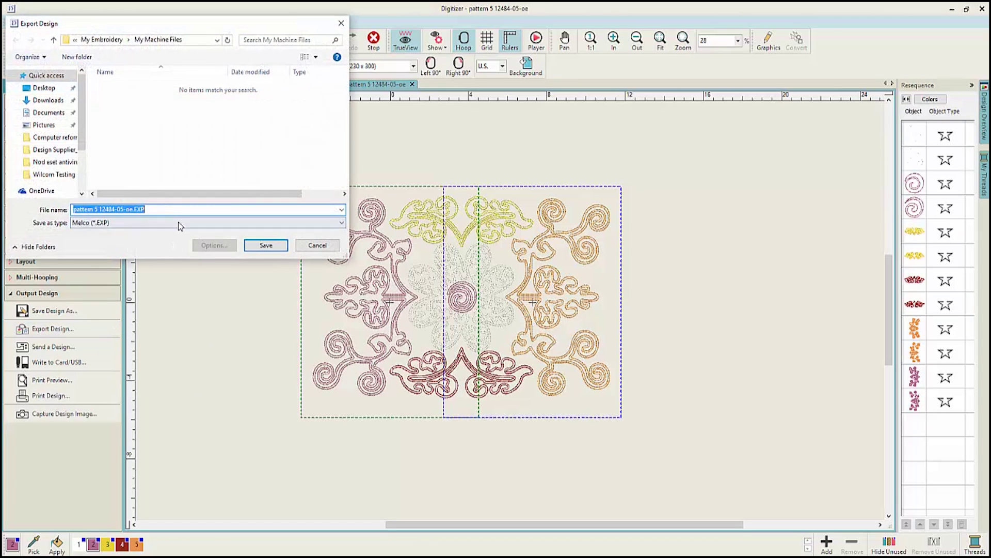
pyautogui.click(180, 223)
pyautogui.press('Escape')
pyautogui.press('Escape')
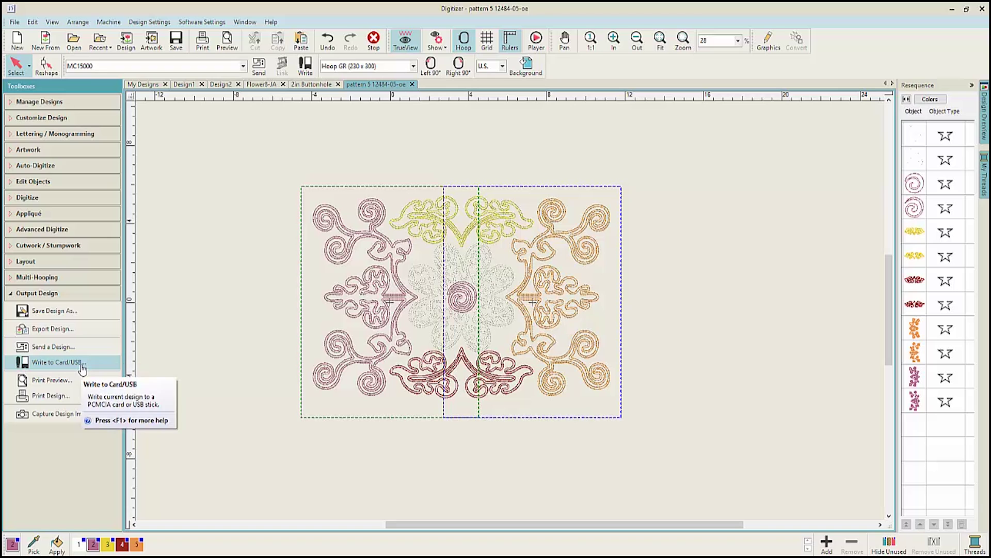